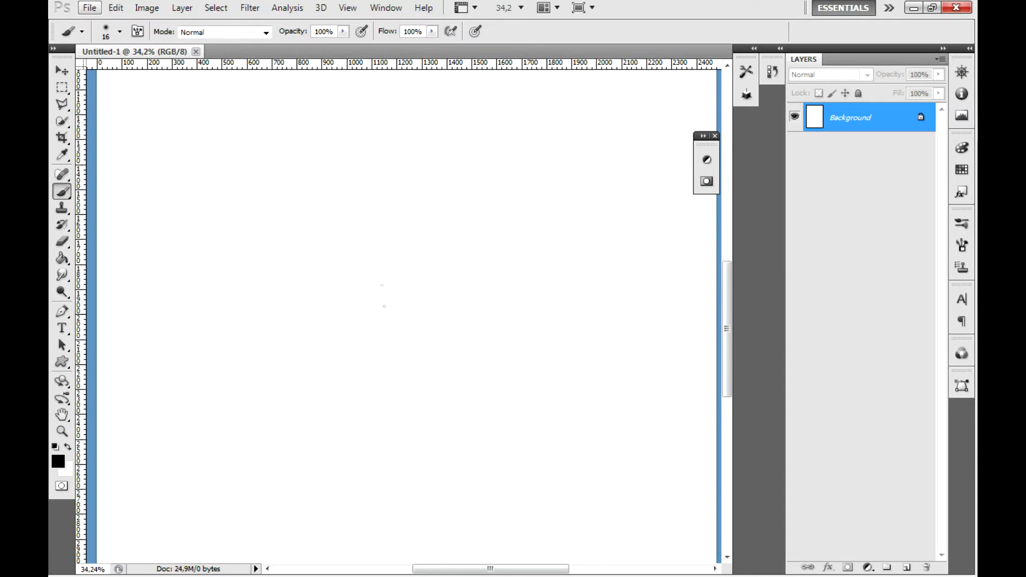
pyautogui.moveTo(343, 252); pyautogui.dragTo(349, 363)
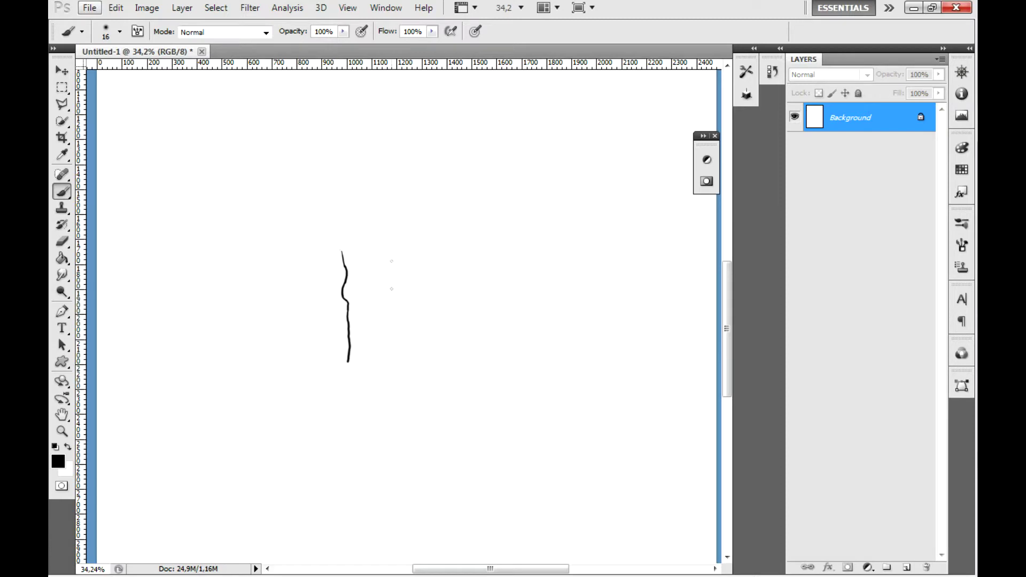
pyautogui.moveTo(348, 362)
pyautogui.mouseDown()
pyautogui.moveTo(336, 385)
pyautogui.moveTo(281, 413)
pyautogui.moveTo(267, 471)
pyautogui.moveTo(280, 563)
pyautogui.mouseUp()
pyautogui.moveTo(353, 451); pyautogui.dragTo(352, 361)
pyautogui.moveTo(280, 472)
pyautogui.mouseDown()
pyautogui.moveTo(289, 493)
pyautogui.moveTo(273, 393)
pyautogui.moveTo(295, 324)
pyautogui.moveTo(345, 300)
pyautogui.mouseUp()
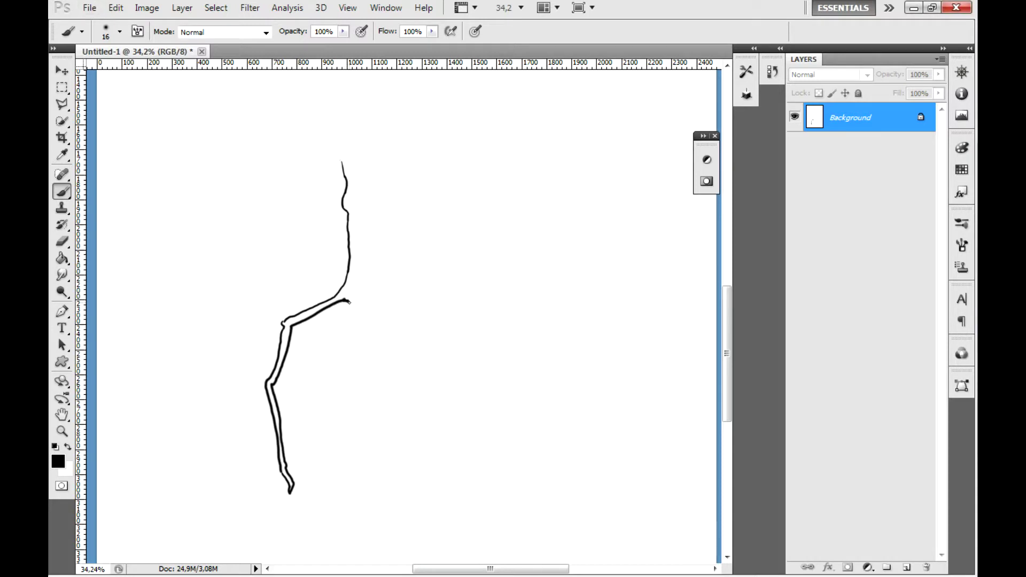
pyautogui.moveTo(350, 308)
pyautogui.mouseDown()
pyautogui.moveTo(310, 368)
pyautogui.moveTo(328, 431)
pyautogui.moveTo(373, 416)
pyautogui.mouseUp()
pyautogui.click(773, 71)
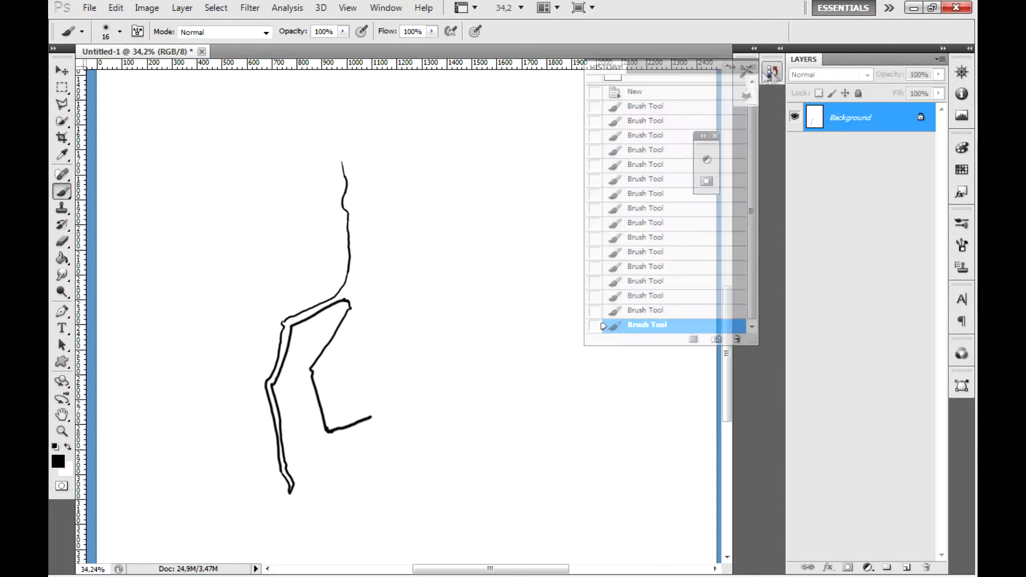
pyautogui.click(680, 106)
pyautogui.click(681, 19)
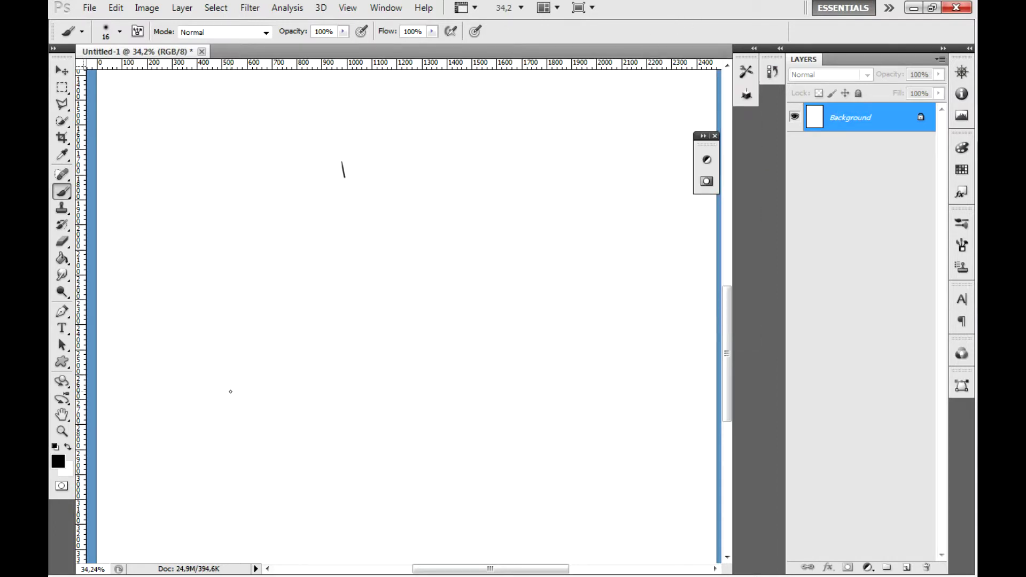
# Brush two jointed, double-lined spider legs reaching down and outward from a body line below the short stroke
pyautogui.moveTo(350, 234)
pyautogui.mouseDown()
pyautogui.moveTo(286, 236)
pyautogui.moveTo(223, 297)
pyautogui.moveTo(231, 374)
pyautogui.moveTo(243, 385)
pyautogui.moveTo(255, 389)
pyautogui.moveTo(237, 374)
pyautogui.moveTo(228, 297)
pyautogui.moveTo(282, 249)
pyautogui.moveTo(327, 242)
pyautogui.moveTo(265, 305)
pyautogui.moveTo(249, 370)
pyautogui.moveTo(267, 380)
pyautogui.moveTo(254, 369)
pyautogui.moveTo(271, 314)
pyautogui.moveTo(333, 243)
pyautogui.mouseUp()
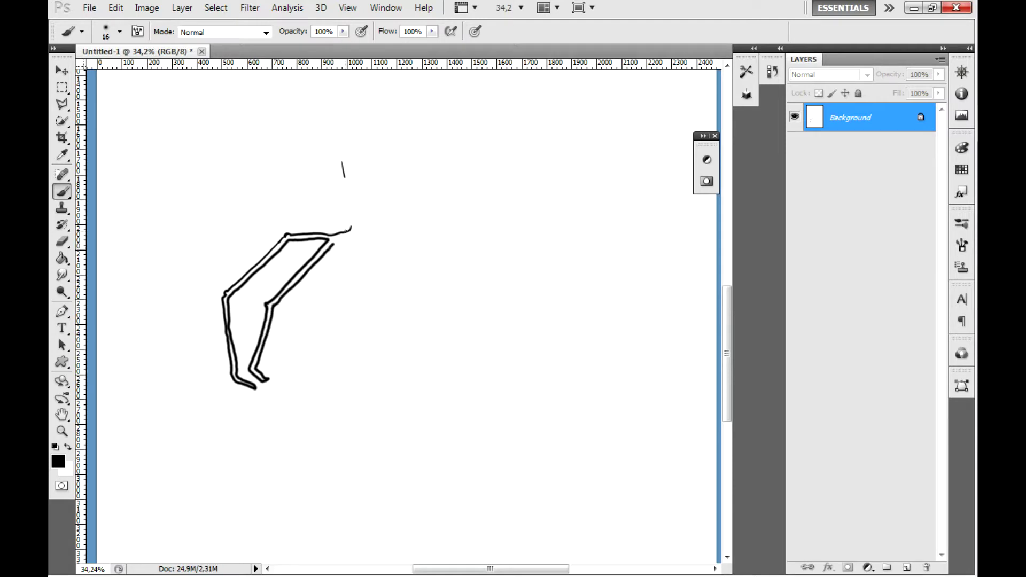
pyautogui.click(772, 71)
pyautogui.click(653, 155)
pyautogui.click(652, 170)
pyautogui.click(650, 183)
pyautogui.click(643, 170)
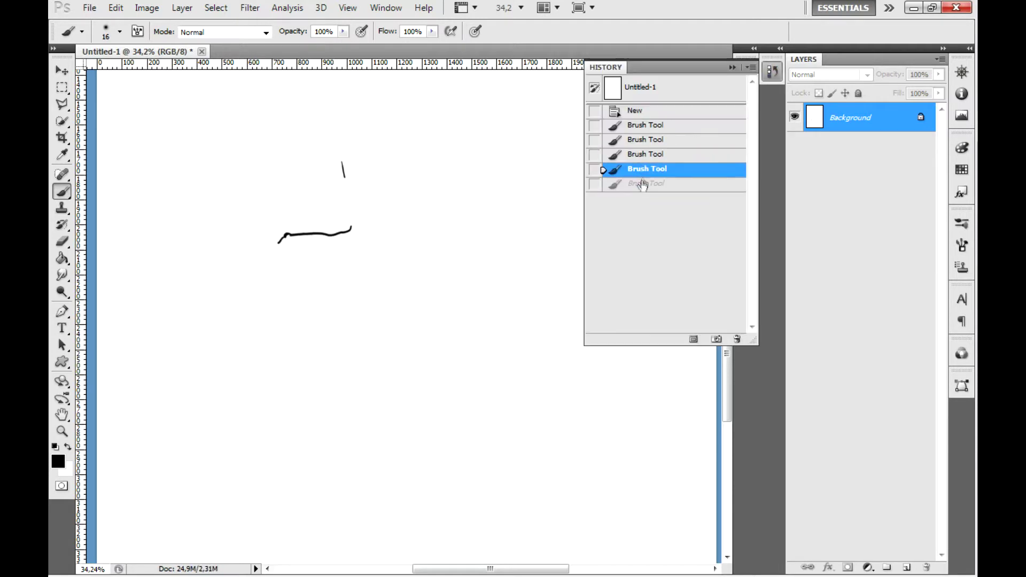
pyautogui.click(643, 183)
# Erase the second leg and reshape the body line above the first leg into an upward curve
pyautogui.click(62, 242)
pyautogui.moveTo(299, 281)
pyautogui.mouseDown()
pyautogui.moveTo(279, 293)
pyautogui.moveTo(257, 360)
pyautogui.moveTo(268, 374)
pyautogui.mouseUp()
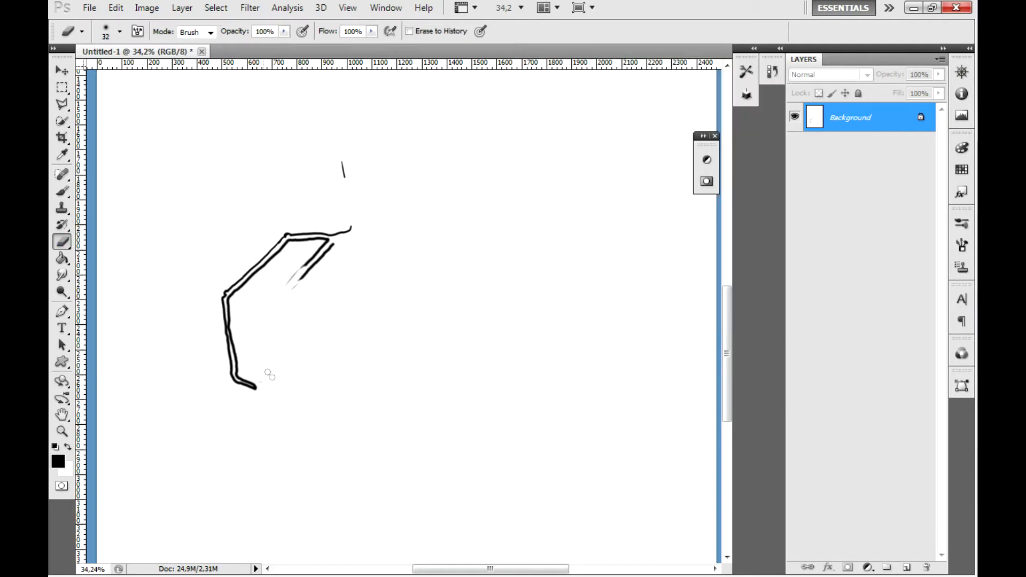
pyautogui.moveTo(292, 281)
pyautogui.mouseDown()
pyautogui.moveTo(351, 221)
pyautogui.moveTo(345, 254)
pyautogui.moveTo(337, 211)
pyautogui.mouseUp()
# Redraw the second leg inside the first one with a sharper knee bend and a pointed foot
pyautogui.press('b')
pyautogui.moveTo(326, 237)
pyautogui.mouseDown()
pyautogui.moveTo(335, 237)
pyautogui.moveTo(296, 263)
pyautogui.mouseUp()
pyautogui.moveTo(296, 263)
pyautogui.mouseDown()
pyautogui.moveTo(332, 245)
pyautogui.moveTo(298, 259)
pyautogui.mouseUp()
pyautogui.click(62, 241)
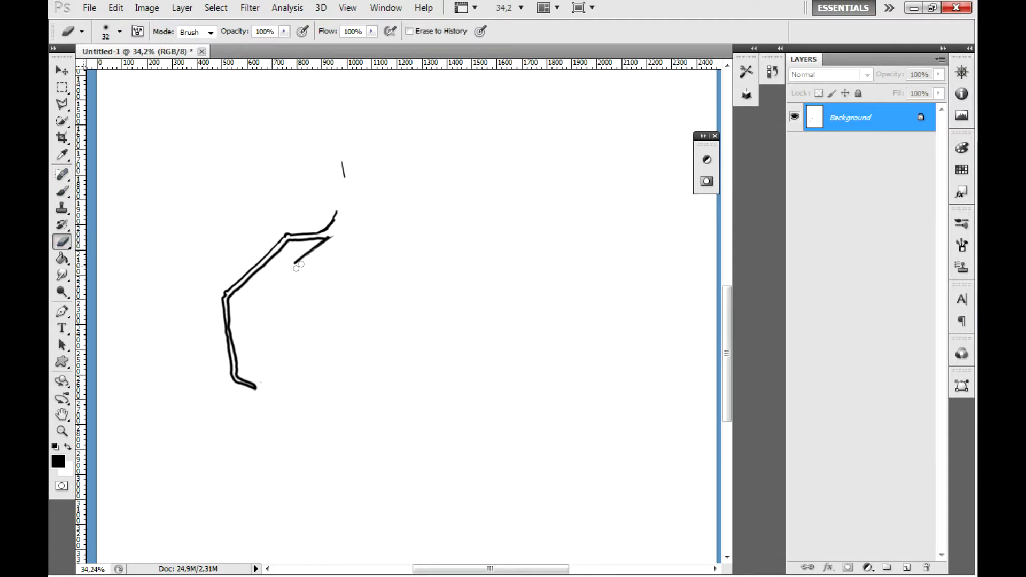
pyautogui.press('b')
pyautogui.moveTo(289, 267)
pyautogui.mouseDown()
pyautogui.moveTo(248, 334)
pyautogui.moveTo(286, 398)
pyautogui.moveTo(254, 333)
pyautogui.moveTo(273, 297)
pyautogui.moveTo(335, 240)
pyautogui.mouseUp()
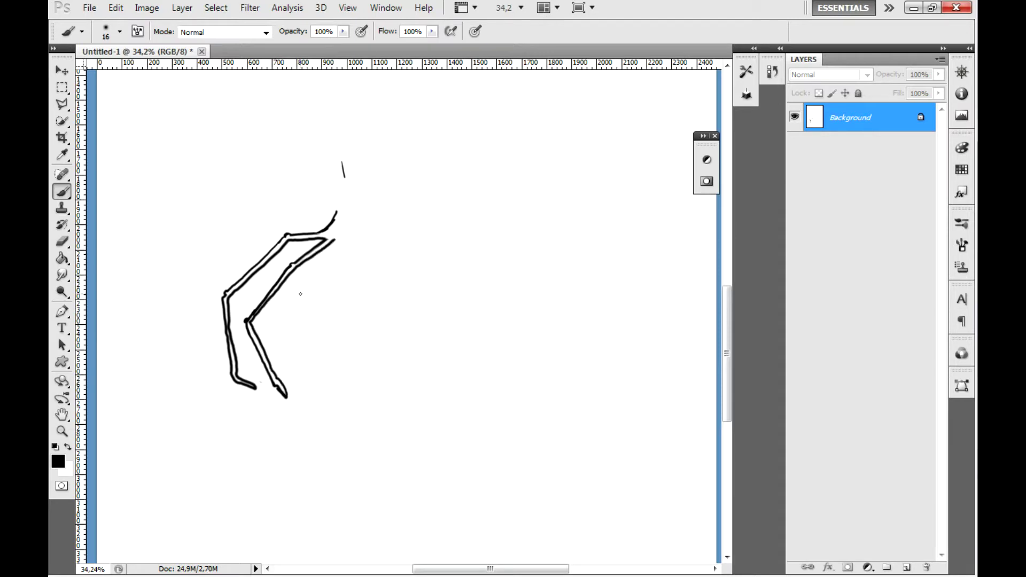
pyautogui.moveTo(334, 241); pyautogui.dragTo(291, 309)
pyautogui.click(775, 79)
pyautogui.click(671, 281)
pyautogui.click(670, 226)
pyautogui.click(666, 237)
pyautogui.click(774, 75)
# Brush the third jointed leg inside the second, bending at the knee and ending in an inward-turned foot
pyautogui.moveTo(306, 261); pyautogui.dragTo(290, 309)
pyautogui.click(62, 241)
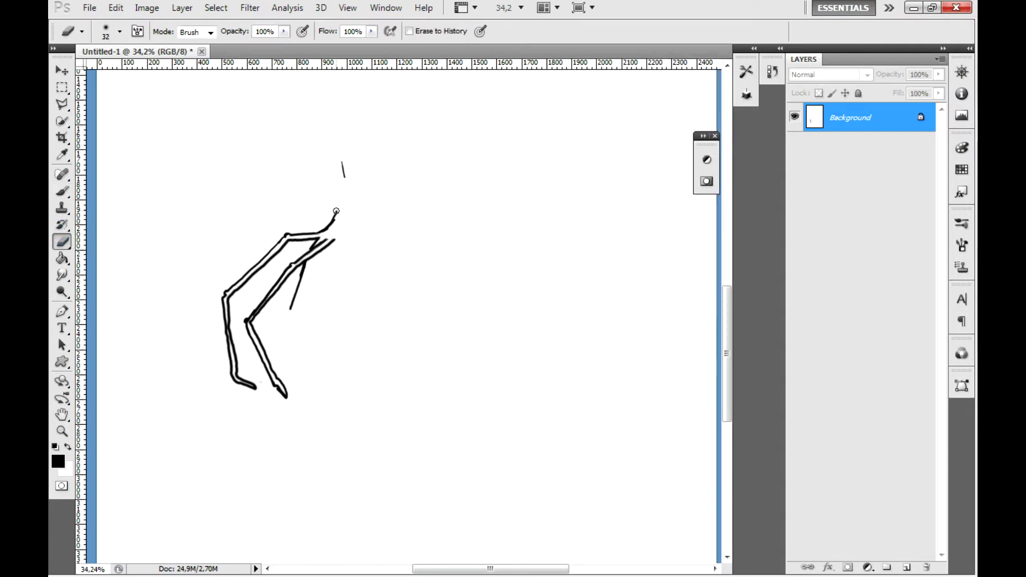
pyautogui.press('b')
pyautogui.moveTo(309, 259)
pyautogui.mouseDown()
pyautogui.moveTo(282, 338)
pyautogui.moveTo(303, 378)
pyautogui.moveTo(305, 356)
pyautogui.moveTo(314, 385)
pyautogui.mouseUp()
pyautogui.moveTo(287, 340); pyautogui.dragTo(314, 385)
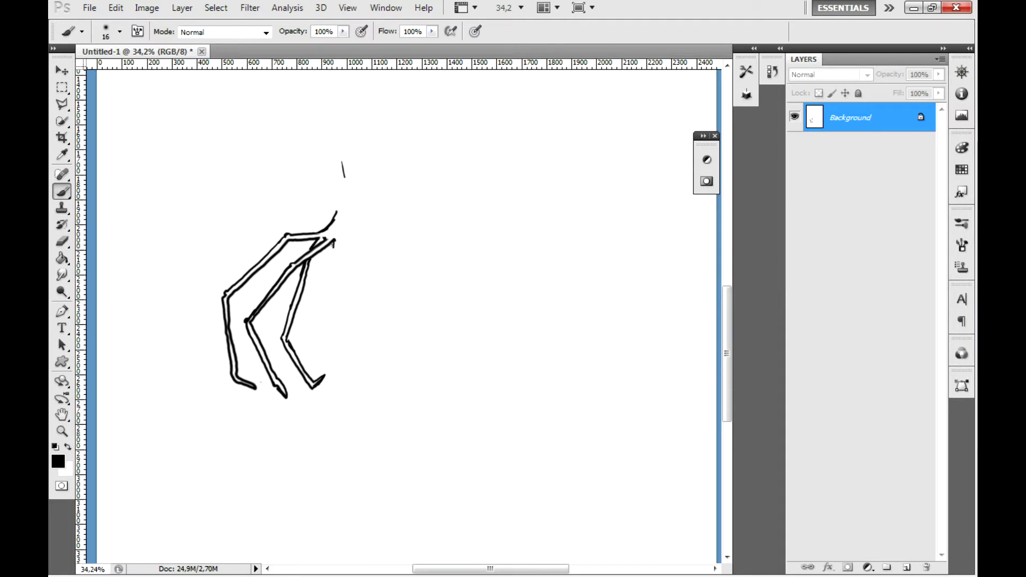
# Sketch the beginning of the fourth leg below the body and erase the excess strokes
pyautogui.moveTo(331, 245)
pyautogui.mouseDown()
pyautogui.moveTo(319, 270)
pyautogui.moveTo(342, 238)
pyautogui.mouseUp()
pyautogui.moveTo(319, 277)
pyautogui.mouseDown()
pyautogui.moveTo(340, 294)
pyautogui.moveTo(322, 270)
pyautogui.moveTo(333, 250)
pyautogui.mouseUp()
pyautogui.click(63, 241)
pyautogui.moveTo(341, 291); pyautogui.dragTo(345, 235)
pyautogui.moveTo(345, 235)
pyautogui.mouseDown()
pyautogui.moveTo(325, 292)
pyautogui.moveTo(325, 267)
pyautogui.mouseUp()
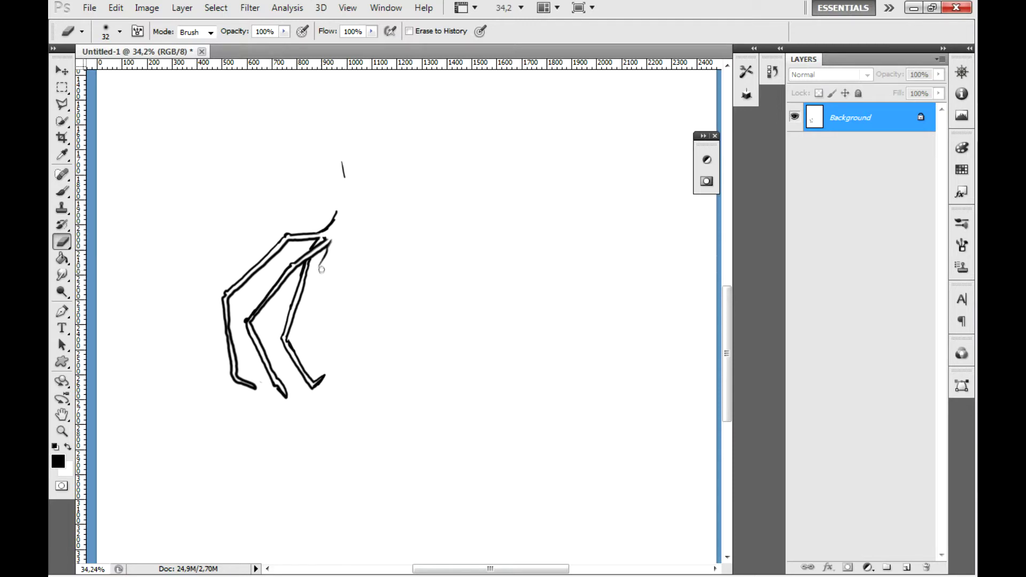
# Brush the short innermost fourth leg with a double outline and an upturned foot
pyautogui.click(63, 191)
pyautogui.moveTo(330, 242); pyautogui.dragTo(310, 269)
pyautogui.moveTo(337, 245)
pyautogui.mouseDown()
pyautogui.moveTo(314, 270)
pyautogui.moveTo(310, 317)
pyautogui.moveTo(351, 336)
pyautogui.moveTo(368, 321)
pyautogui.mouseUp()
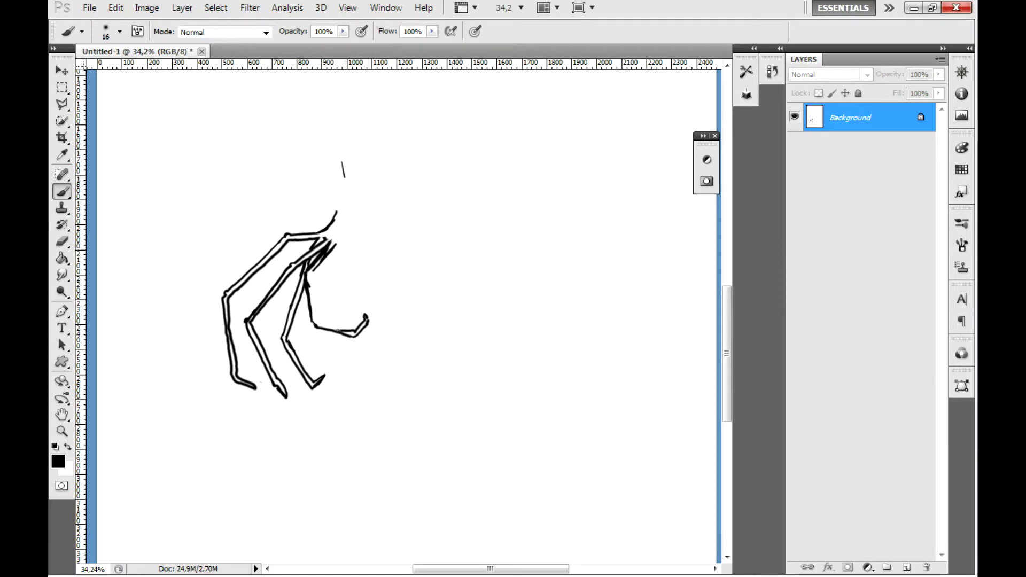
pyautogui.click(773, 71)
pyautogui.click(603, 311)
pyautogui.moveTo(369, 316)
pyautogui.mouseDown()
pyautogui.moveTo(354, 335)
pyautogui.moveTo(316, 322)
pyautogui.moveTo(318, 250)
pyautogui.mouseUp()
# Clean up the overlapping lines where the inner legs meet with a 10 px Eraser
pyautogui.click(62, 242)
pyautogui.rightClick(384, 304)
pyautogui.moveTo(419, 336); pyautogui.dragTo(404, 336)
pyautogui.click(322, 258)
pyautogui.moveTo(307, 283); pyautogui.dragTo(308, 245)
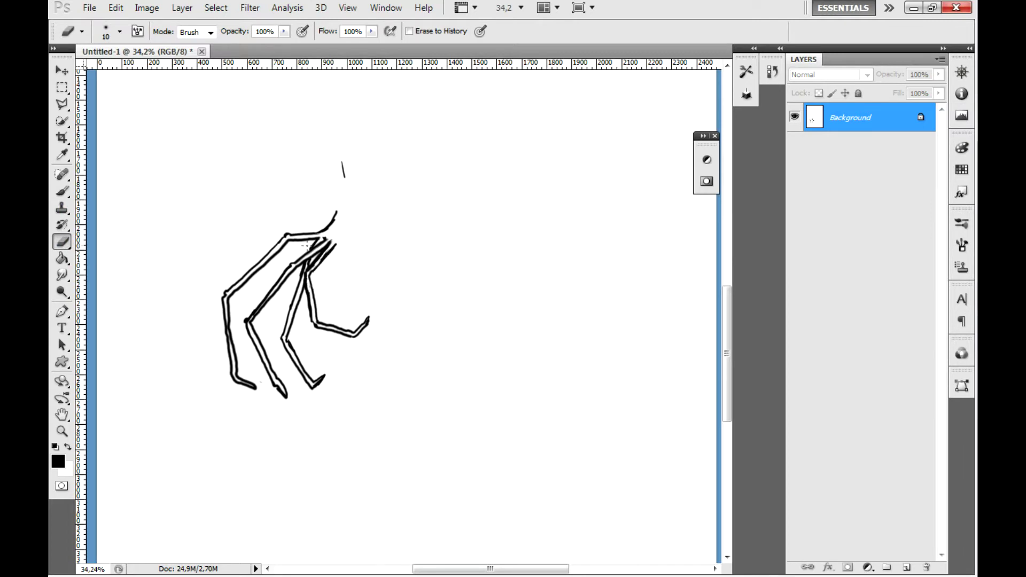
# Select the four legs with a rectangular marquee, copy them to a new layer and move the copy beside the originals
pyautogui.press('m')
pyautogui.moveTo(189, 228); pyautogui.dragTo(405, 422)
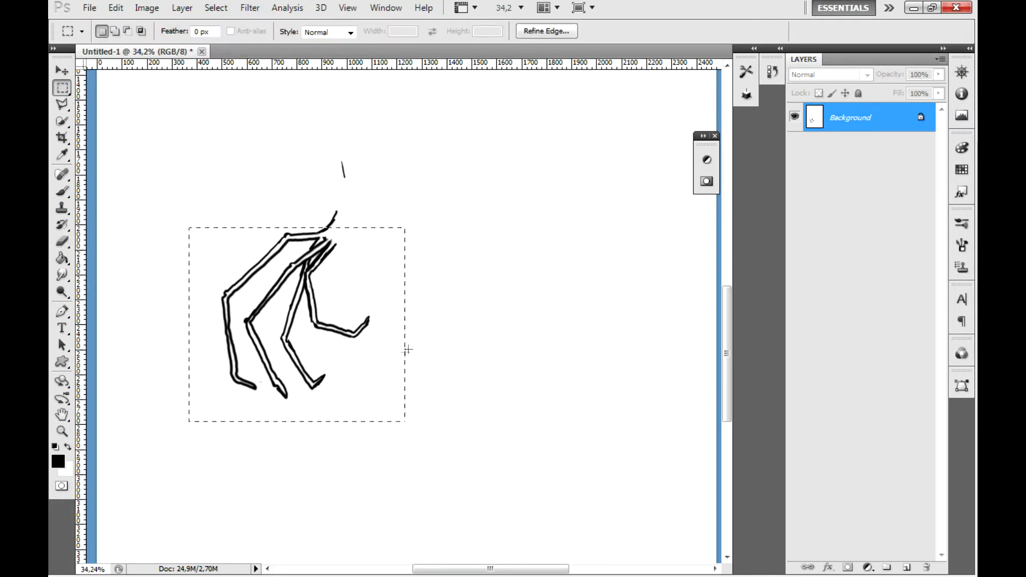
pyautogui.hotkey('ctrl', 'j')
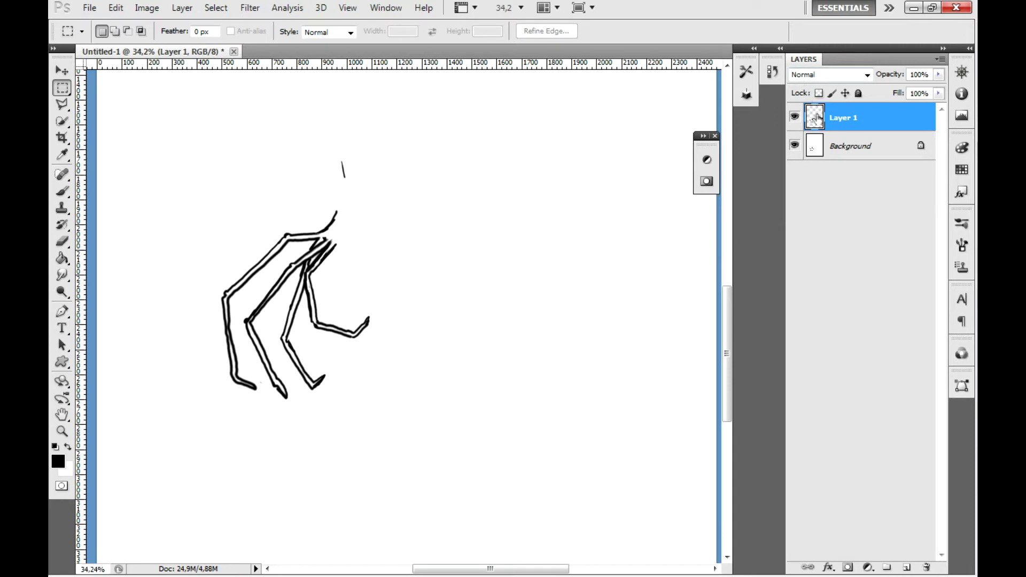
pyautogui.moveTo(367, 256); pyautogui.dragTo(530, 255)
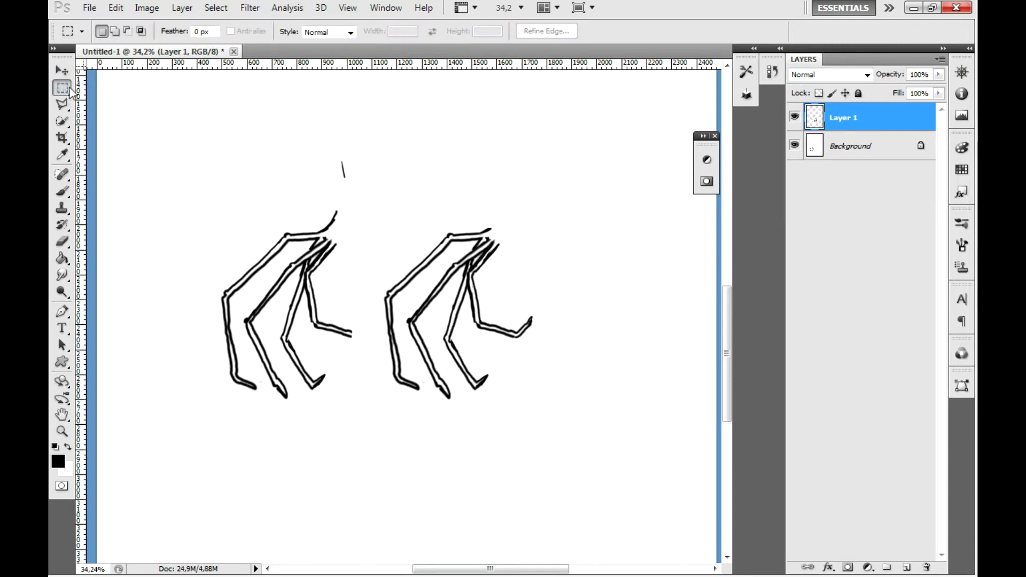
# Mirror the copied legs horizontally with Free Transform, rotate them slightly and place them opposite the originals
pyautogui.hotkey('ctrl', 't')
pyautogui.click(270, 32)
pyautogui.write('-')
pyautogui.moveTo(585, 223); pyautogui.dragTo(569, 192)
pyautogui.moveTo(482, 300); pyautogui.dragTo(509, 297)
pyautogui.press('e')
pyautogui.press('Return')
# Enlarge the Eraser to 147 px and erase the white area of Layer 1 between the two sets of legs
pyautogui.rightClick(502, 307)
pyautogui.moveTo(434, 330); pyautogui.dragTo(460, 330)
pyautogui.click(492, 330)
pyautogui.click(422, 281)
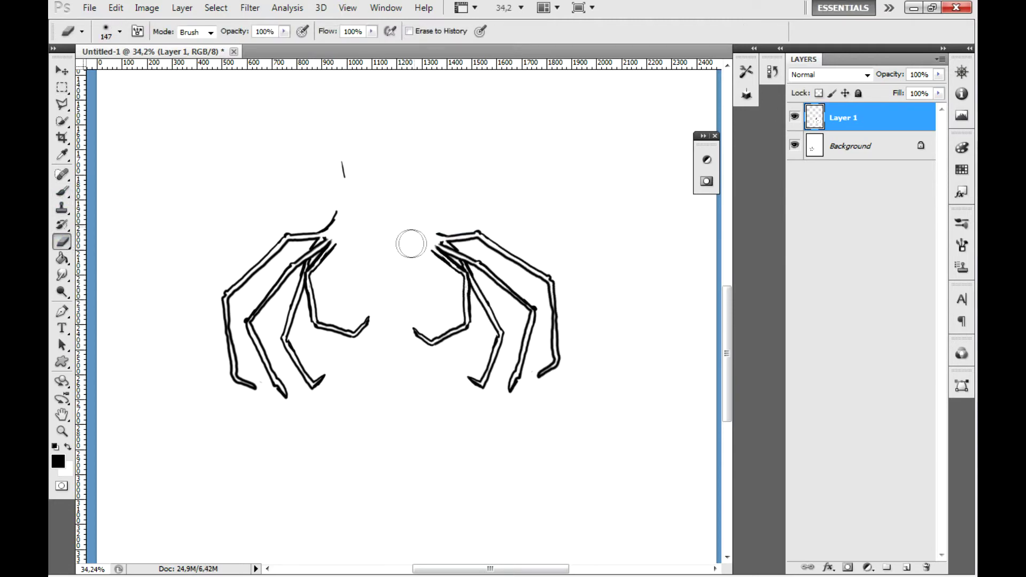
# Move the mirrored legs clear of the originals, hide the Background layer and erase the white margin around them
pyautogui.press('v')
pyautogui.moveTo(415, 394)
pyautogui.mouseDown()
pyautogui.moveTo(345, 365)
pyautogui.moveTo(515, 372)
pyautogui.mouseUp()
pyautogui.click(794, 144)
pyautogui.press('e')
pyautogui.moveTo(487, 257)
pyautogui.mouseDown()
pyautogui.moveTo(488, 332)
pyautogui.moveTo(535, 416)
pyautogui.mouseUp()
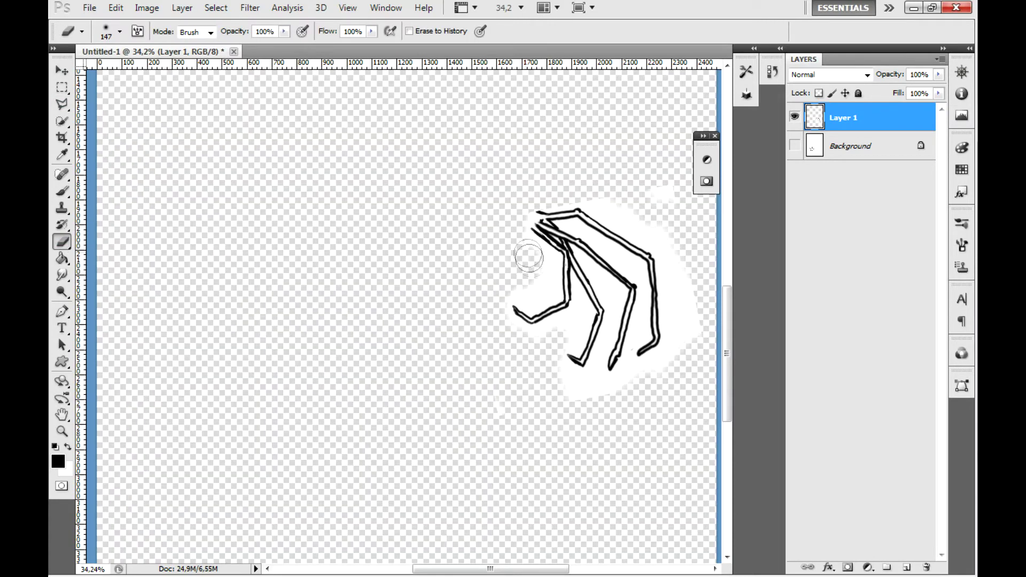
pyautogui.moveTo(604, 192)
pyautogui.mouseDown()
pyautogui.moveTo(694, 304)
pyautogui.moveTo(631, 394)
pyautogui.moveTo(588, 385)
pyautogui.mouseUp()
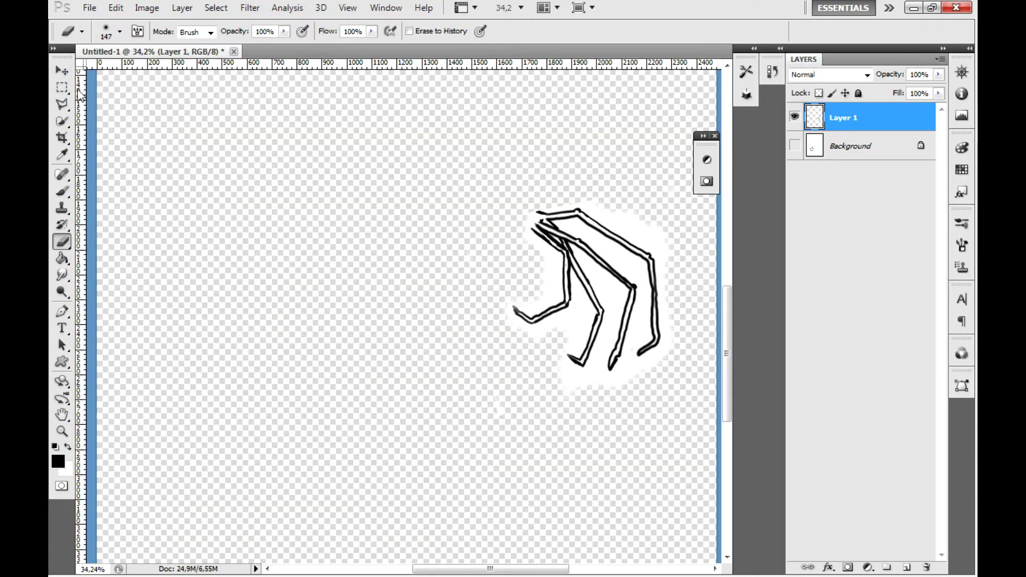
# Show the Background layer again, erase its stray stroke above the body and move the mirrored legs back toward the originals
pyautogui.click(795, 145)
pyautogui.click(855, 146)
pyautogui.moveTo(345, 161); pyautogui.dragTo(343, 178)
pyautogui.click(63, 70)
pyautogui.click(855, 118)
pyautogui.moveTo(605, 272)
pyautogui.mouseDown()
pyautogui.moveTo(557, 290)
pyautogui.moveTo(424, 290)
pyautogui.mouseUp()
# Rotate the mirrored legs by 9.98° with Free Transform and align them symmetrically with the original legs
pyautogui.press('m')
pyautogui.rightClick(406, 281)
pyautogui.click(496, 415)
pyautogui.moveTo(538, 202); pyautogui.dragTo(559, 227)
pyautogui.moveTo(471, 285); pyautogui.dragTo(466, 283)
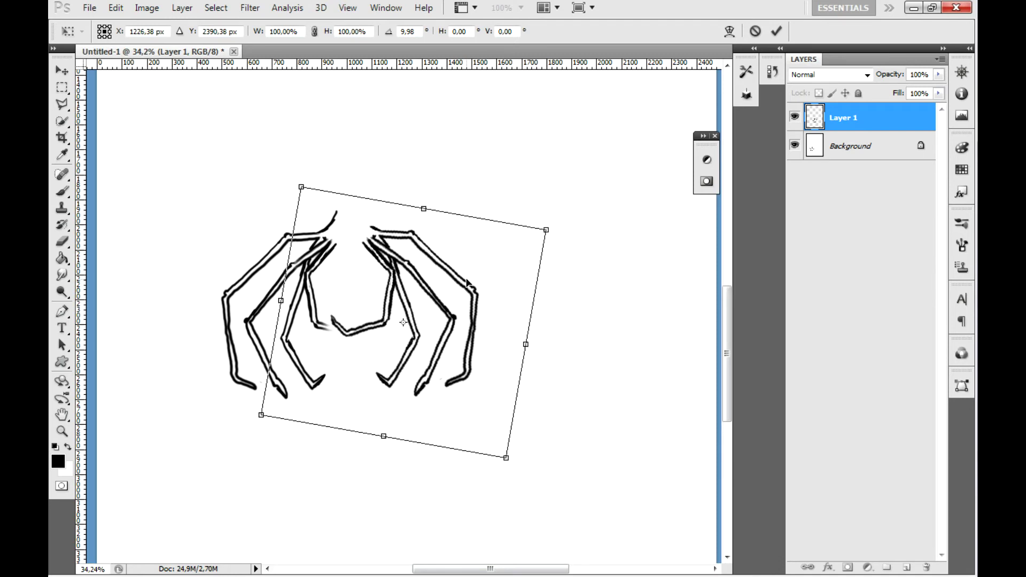
pyautogui.press('m')
pyautogui.click(428, 224)
# Erase the white area of Layer 1 covering the original inner foot with a 70 px Eraser
pyautogui.press('e')
pyautogui.rightClick(355, 383)
pyautogui.write('70')
pyautogui.press('Return')
pyautogui.moveTo(364, 314)
pyautogui.mouseDown()
pyautogui.moveTo(362, 303)
pyautogui.moveTo(361, 319)
pyautogui.moveTo(331, 340)
pyautogui.mouseUp()
# Brush small fangs between the two sets of legs and draw a twisting tree trunk rising from the body
pyautogui.press('b')
pyautogui.moveTo(337, 241); pyautogui.dragTo(342, 247)
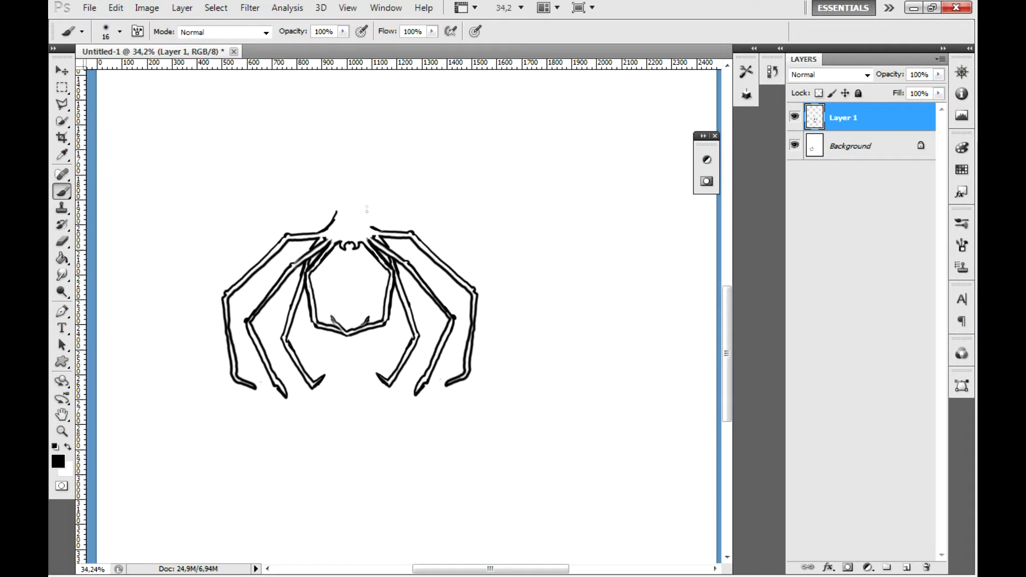
pyautogui.moveTo(371, 226)
pyautogui.mouseDown()
pyautogui.moveTo(347, 198)
pyautogui.moveTo(366, 201)
pyautogui.moveTo(354, 183)
pyautogui.moveTo(372, 188)
pyautogui.moveTo(356, 179)
pyautogui.moveTo(371, 165)
pyautogui.moveTo(342, 156)
pyautogui.moveTo(315, 123)
pyautogui.mouseUp()
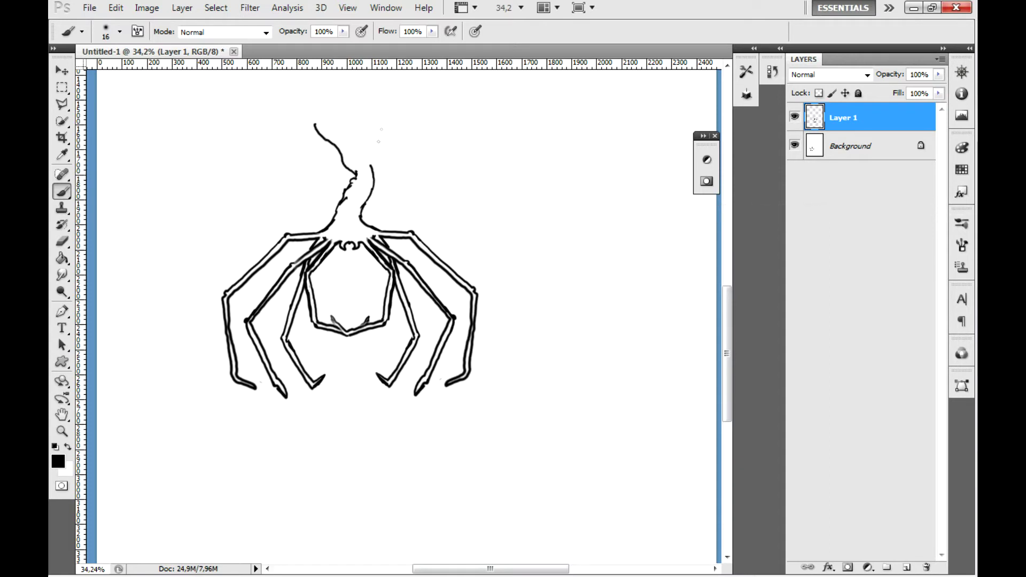
# Draw the tree's main branch leaning to the right, with twigs splitting off toward its tip
pyautogui.moveTo(362, 166); pyautogui.dragTo(369, 160)
pyautogui.moveTo(371, 167)
pyautogui.mouseDown()
pyautogui.moveTo(400, 140)
pyautogui.moveTo(389, 126)
pyautogui.moveTo(440, 99)
pyautogui.mouseUp()
pyautogui.moveTo(415, 99)
pyautogui.mouseDown()
pyautogui.moveTo(417, 133)
pyautogui.moveTo(445, 125)
pyautogui.moveTo(445, 133)
pyautogui.moveTo(445, 116)
pyautogui.mouseUp()
pyautogui.moveTo(444, 133)
pyautogui.mouseDown()
pyautogui.moveTo(454, 126)
pyautogui.moveTo(455, 139)
pyautogui.mouseUp()
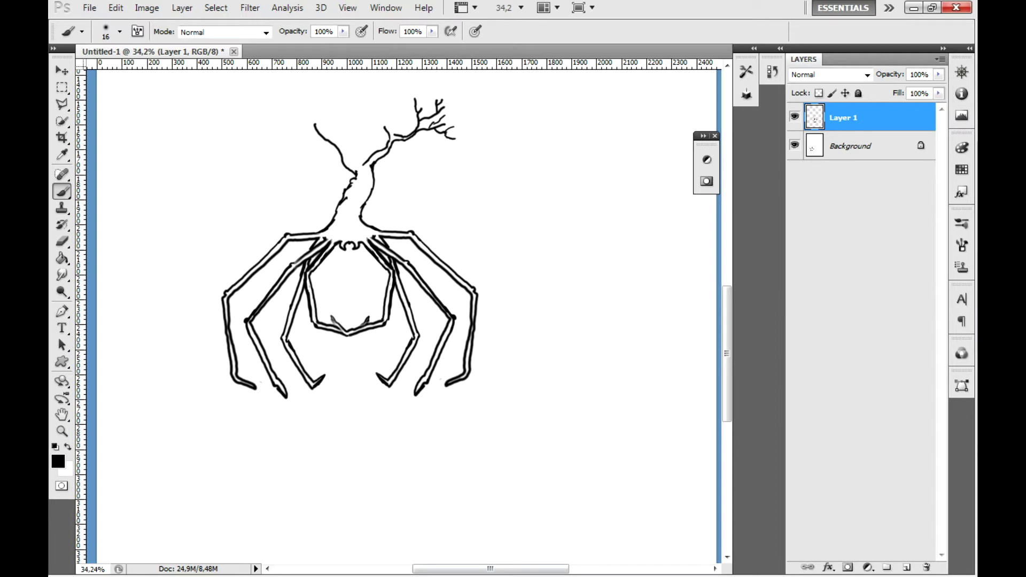
# Draw the tree's left and middle branches with forked twigs at their ends
pyautogui.moveTo(348, 159)
pyautogui.mouseDown()
pyautogui.moveTo(337, 140)
pyautogui.moveTo(347, 122)
pyautogui.moveTo(328, 92)
pyautogui.moveTo(315, 92)
pyautogui.mouseUp()
pyautogui.moveTo(319, 97)
pyautogui.mouseDown()
pyautogui.moveTo(296, 80)
pyautogui.moveTo(310, 90)
pyautogui.mouseUp()
pyautogui.moveTo(343, 125); pyautogui.dragTo(366, 93)
pyautogui.moveTo(364, 100)
pyautogui.mouseDown()
pyautogui.moveTo(380, 94)
pyautogui.moveTo(380, 79)
pyautogui.mouseUp()
pyautogui.moveTo(381, 82)
pyautogui.mouseDown()
pyautogui.moveTo(350, 94)
pyautogui.moveTo(335, 81)
pyautogui.mouseUp()
pyautogui.moveTo(339, 86); pyautogui.dragTo(340, 77)
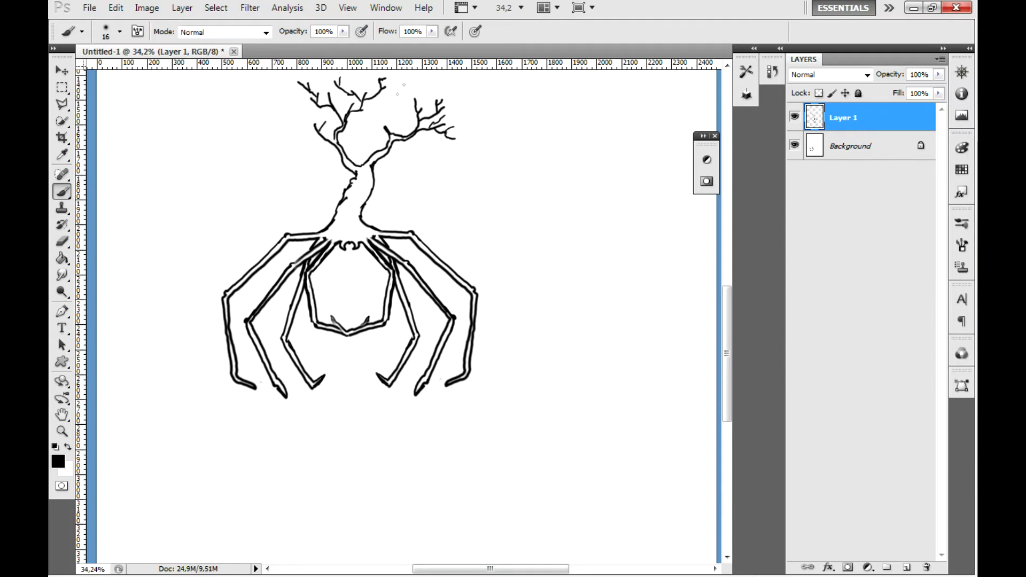
# Add short bark strokes to the trunk and an extra twig to the lower left branch
pyautogui.moveTo(404, 85); pyautogui.dragTo(418, 161)
pyautogui.moveTo(357, 287)
pyautogui.mouseDown()
pyautogui.moveTo(347, 299)
pyautogui.moveTo(371, 256)
pyautogui.moveTo(359, 296)
pyautogui.mouseUp()
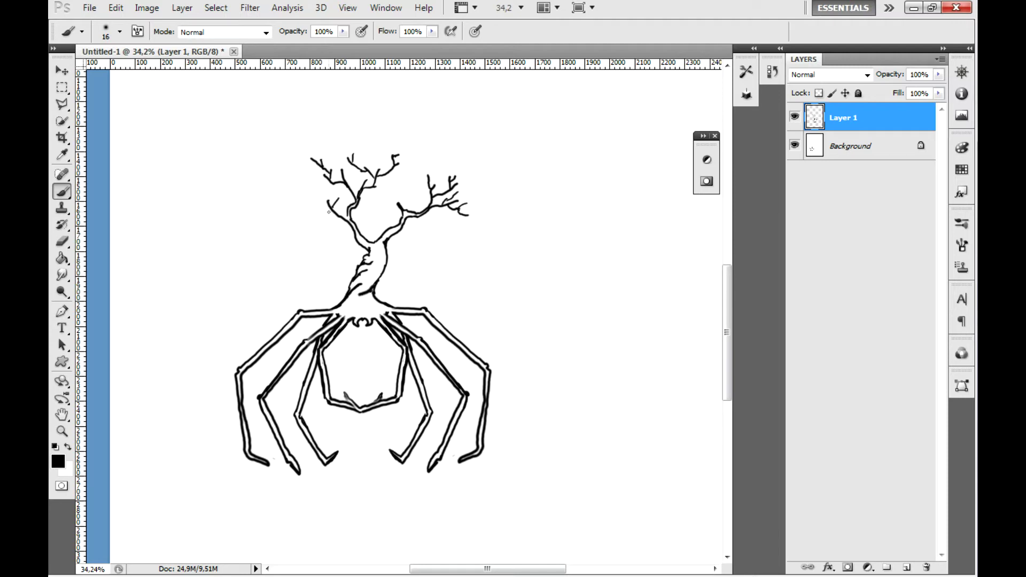
pyautogui.moveTo(332, 197); pyautogui.dragTo(338, 190)
# Make a circular selection about 270 px wide and centre it between the innermost legs, just below the fangs
pyautogui.click(62, 88)
pyautogui.click(130, 101)
pyautogui.moveTo(354, 192); pyautogui.dragTo(399, 234)
pyautogui.hotkey('shift', 'Up')
pyautogui.hotkey('shift', 'Up')
pyautogui.hotkey('shift', 'Up')
pyautogui.hotkey('shift', 'Up')
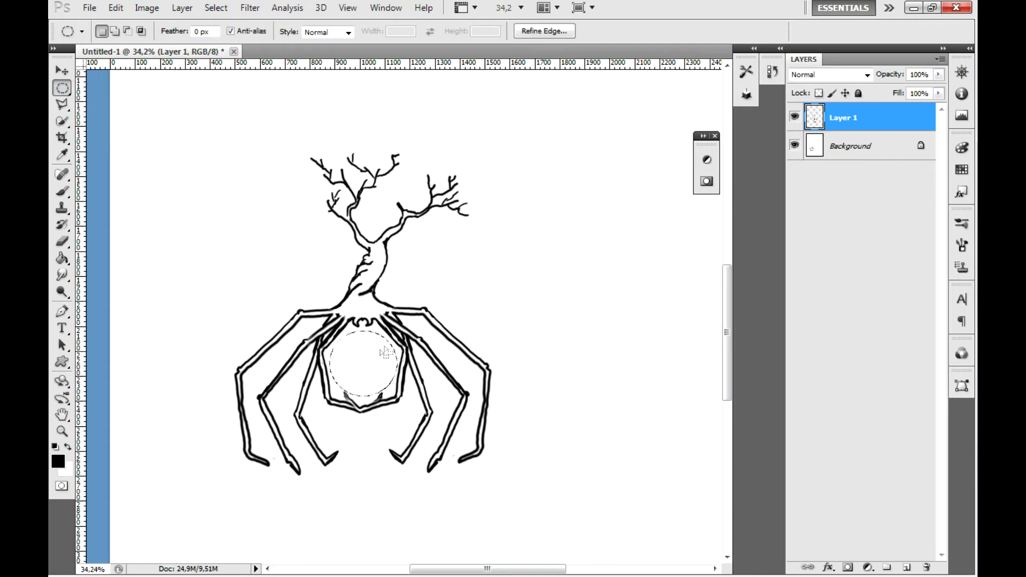
# Create a new layer and stroke the circular selection with a 1 px centred black outline
pyautogui.click(906, 568)
pyautogui.click(905, 568)
pyautogui.rightClick(367, 357)
pyautogui.click(427, 303)
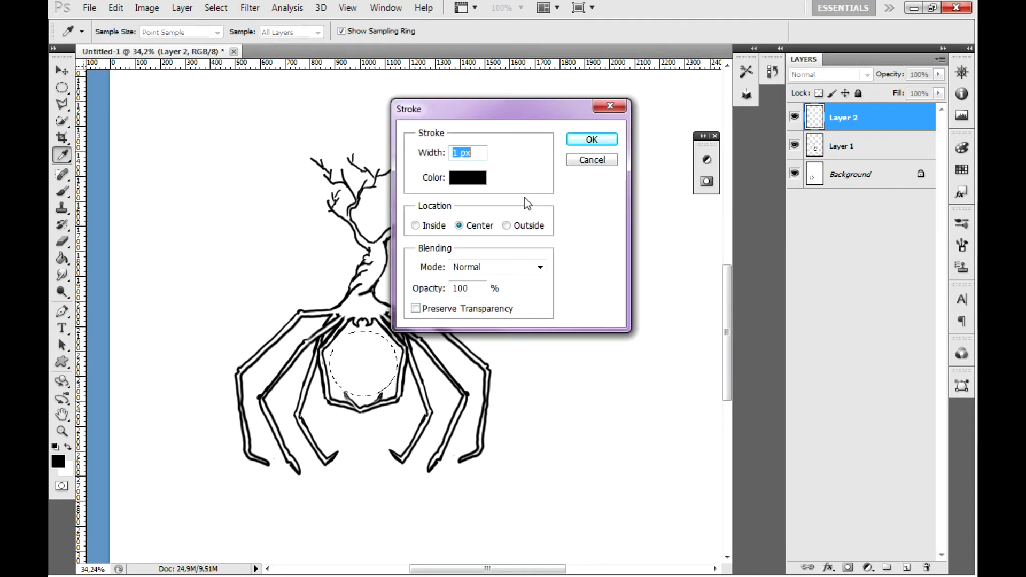
pyautogui.press('Return')
pyautogui.press('b')
# Stroke the circular selection with a 16 px black outline
pyautogui.press('m')
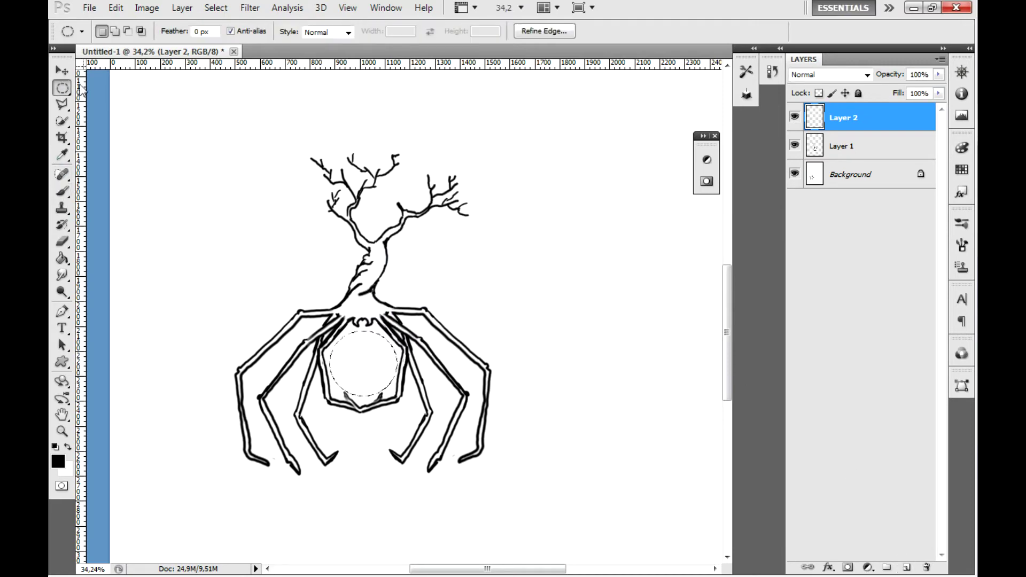
pyautogui.rightClick(363, 360)
pyautogui.click(426, 303)
pyautogui.write('16')
pyautogui.click(590, 140)
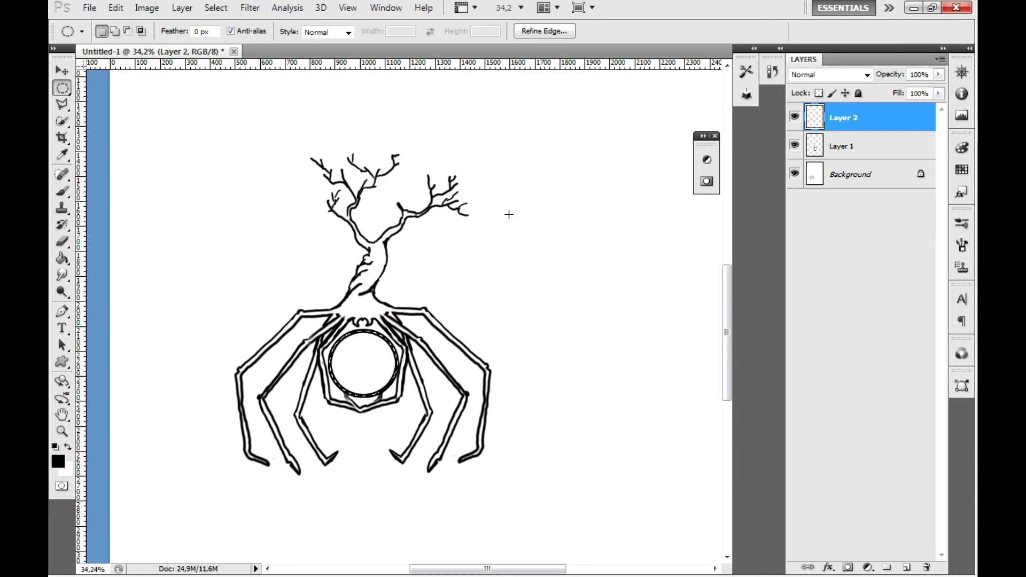
# Stroke the circular selection once more with a width of 14 px and deselect it
pyautogui.rightClick(467, 276)
pyautogui.click(421, 312)
pyautogui.write('14')
pyautogui.click(592, 139)
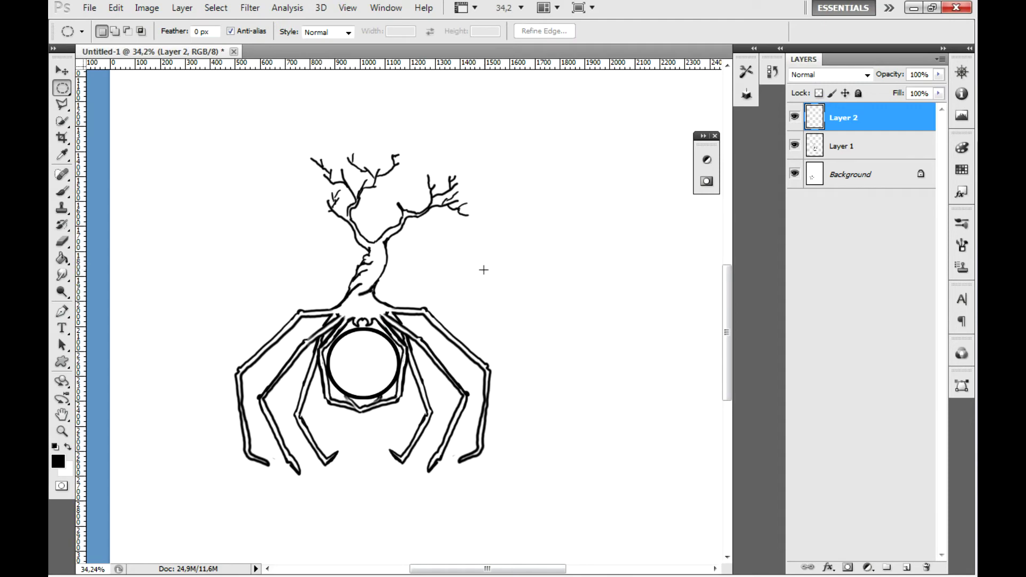
# Select a circle about 140 px wide at the centre of the large ring and stroke it with a 5 px centred outline
pyautogui.moveTo(384, 390); pyautogui.dragTo(378, 378)
pyautogui.moveTo(365, 362); pyautogui.dragTo(370, 365)
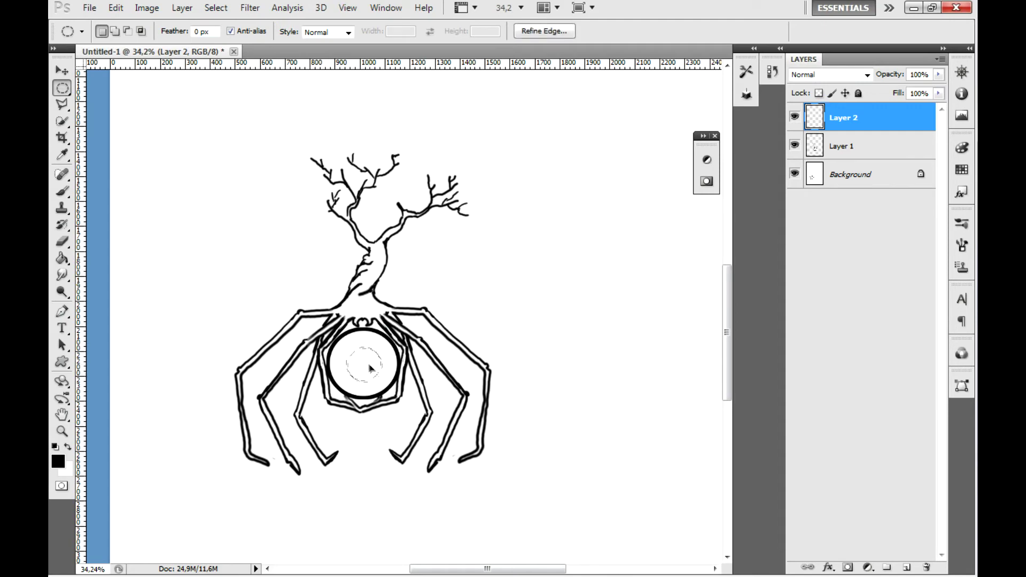
pyautogui.rightClick(356, 364)
pyautogui.click(406, 314)
pyautogui.write('5')
pyautogui.click(465, 225)
pyautogui.click(592, 139)
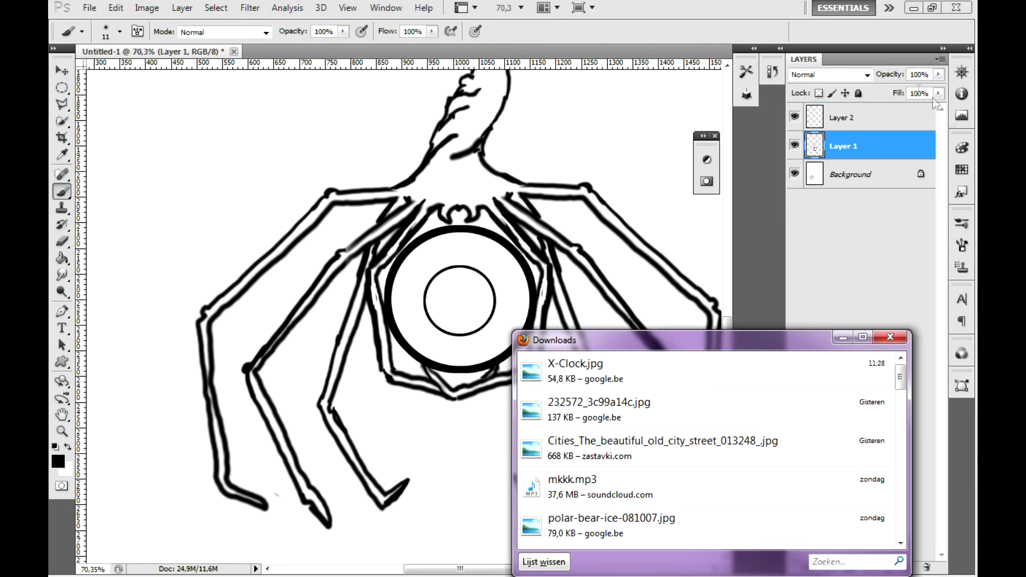
# Open X-Clock.jpg from the Downloads window and copy the whole image into the spider drawing as a new layer
pyautogui.moveTo(588, 364); pyautogui.dragTo(410, 226)
pyautogui.hotkey('ctrl', 'a')
pyautogui.hotkey('ctrl', 'c')
pyautogui.click(196, 52)
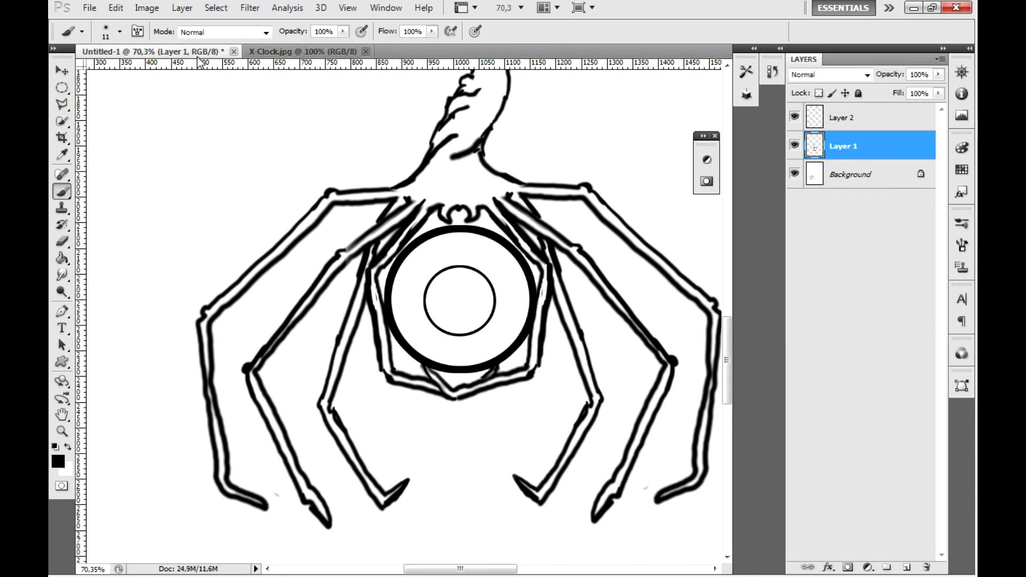
pyautogui.hotkey('ctrl', 'v')
# Scale the pasted clock face proportionally to 49.10% and centre it over the spider's large black ring
pyautogui.rightClick(403, 309)
pyautogui.click(55, 87)
pyautogui.rightClick(294, 282)
pyautogui.click(348, 412)
pyautogui.moveTo(248, 163); pyautogui.dragTo(365, 263)
pyautogui.moveTo(453, 310); pyautogui.dragTo(454, 271)
pyautogui.moveTo(559, 430); pyautogui.dragTo(516, 377)
pyautogui.moveTo(468, 317); pyautogui.dragTo(491, 317)
pyautogui.press('Up')
pyautogui.press('Left')
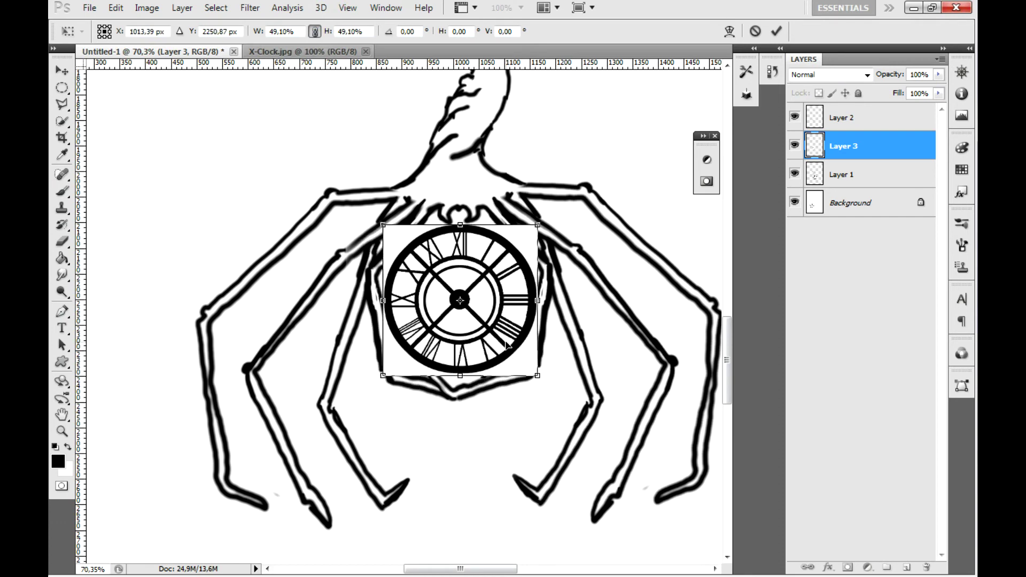
pyautogui.press('Right')
pyautogui.press('Return')
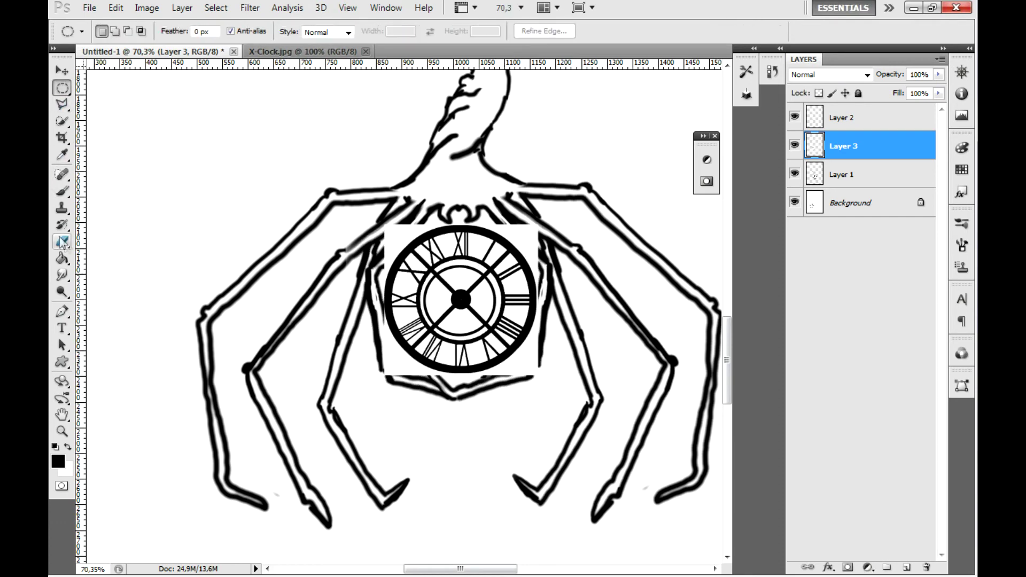
# Select the clock layer's white background outside the outer ring with the Magic Wand, delete it and deselect
pyautogui.moveTo(62, 121); pyautogui.dragTo(102, 135)
pyautogui.click(394, 239)
pyautogui.press('Delete')
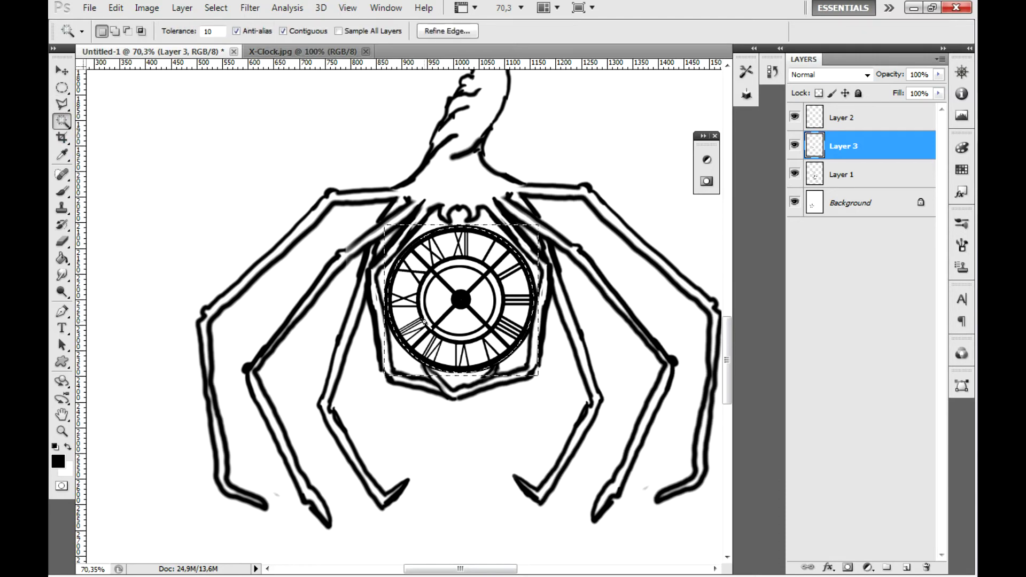
pyautogui.press('m')
pyautogui.hotkey('ctrl', 'd')
# Scale the contents of Layer 2 to about 103%, keep them centred on the clock and apply the transformation
pyautogui.hotkey('alt', ']')
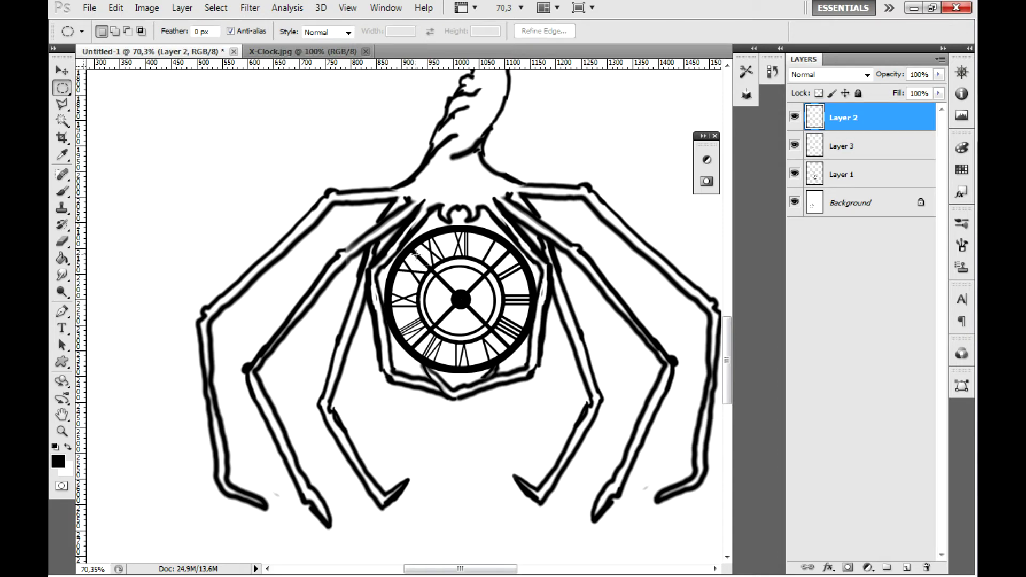
pyautogui.hotkey('ctrl', 't')
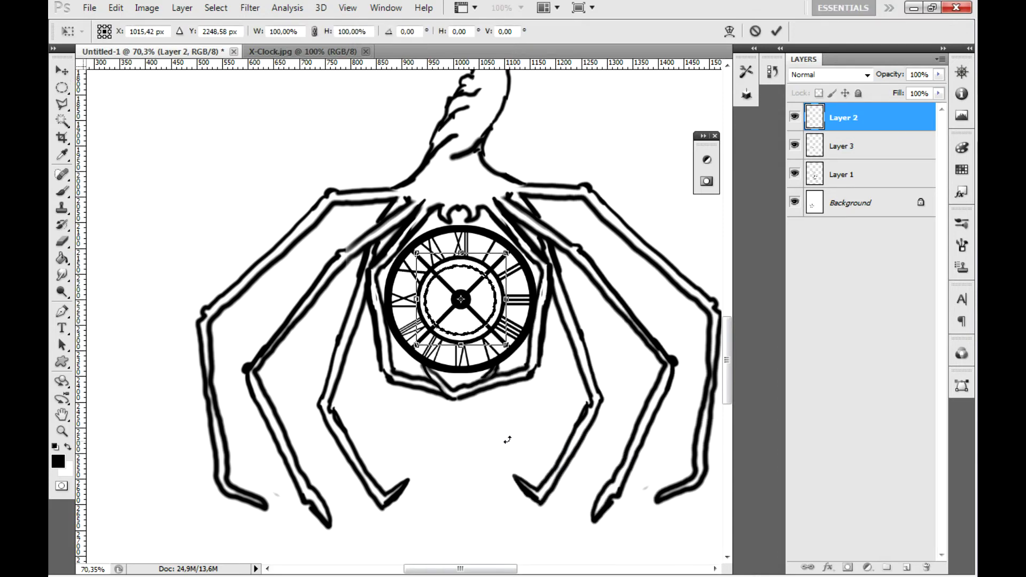
pyautogui.moveTo(507, 345); pyautogui.dragTo(511, 350)
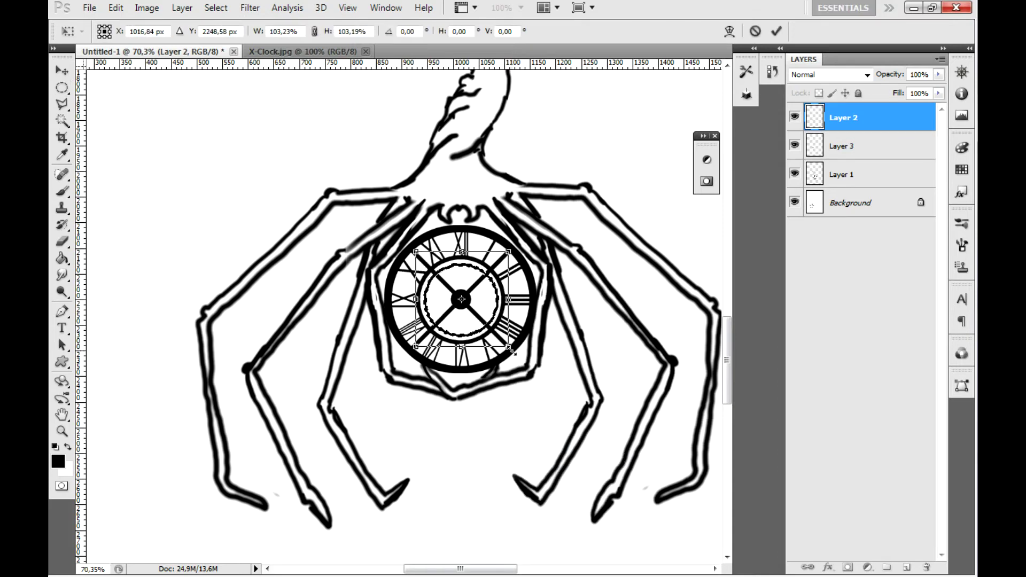
pyautogui.press('m')
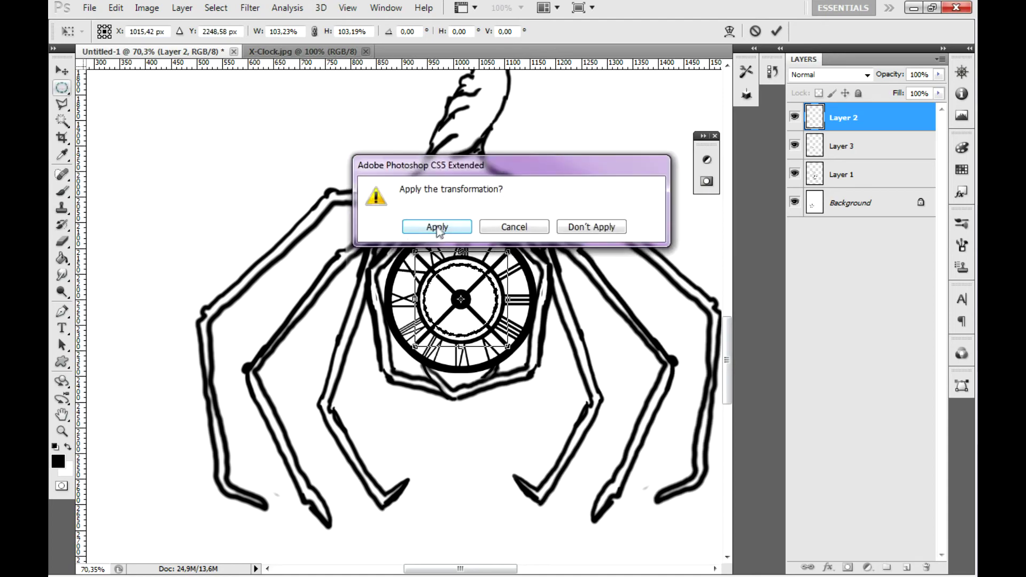
pyautogui.click(433, 230)
# Erase the outer end of the clock's upper-left diagonal bar on Layer 3 with a 26 px eraser
pyautogui.scroll(2, 217, 182)
pyautogui.scroll(-4, 217, 182)
pyautogui.moveTo(608, 239); pyautogui.dragTo(634, 355)
pyautogui.scroll(3, 543, 403)
pyautogui.moveTo(557, 346); pyautogui.dragTo(604, 314)
pyautogui.scroll(3, 548, 317)
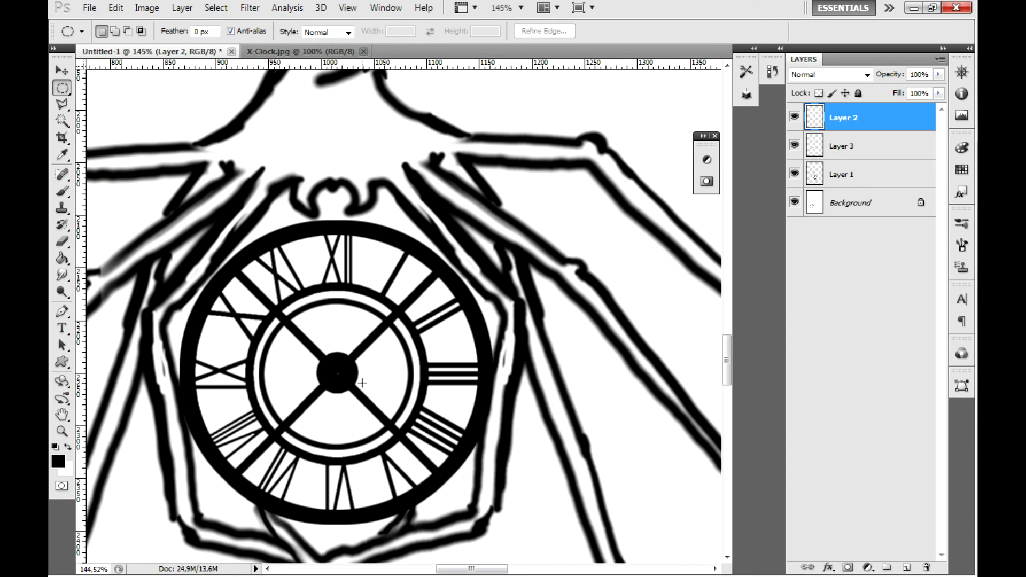
pyautogui.click(62, 241)
pyautogui.click(837, 152)
pyautogui.rightClick(265, 295)
pyautogui.moveTo(312, 327); pyautogui.dragTo(298, 327)
pyautogui.moveTo(248, 284); pyautogui.dragTo(242, 277)
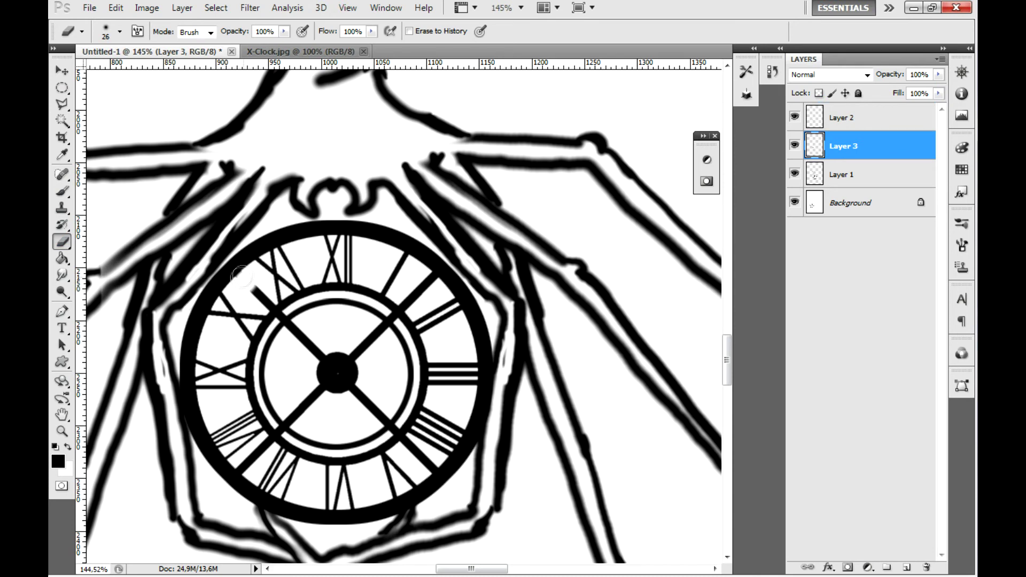
# Reduce the eraser to 10 px and erase the rest of the upper-left bar, the central hub and the inner lower-right bar
pyautogui.rightClick(504, 313)
pyautogui.moveTo(504, 375); pyautogui.dragTo(645, 376)
pyautogui.moveTo(521, 346); pyautogui.dragTo(513, 347)
pyautogui.moveTo(271, 303); pyautogui.dragTo(268, 308)
pyautogui.moveTo(324, 346)
pyautogui.mouseDown()
pyautogui.moveTo(348, 306)
pyautogui.moveTo(315, 345)
pyautogui.moveTo(312, 333)
pyautogui.moveTo(341, 295)
pyautogui.moveTo(300, 339)
pyautogui.moveTo(282, 319)
pyautogui.mouseUp()
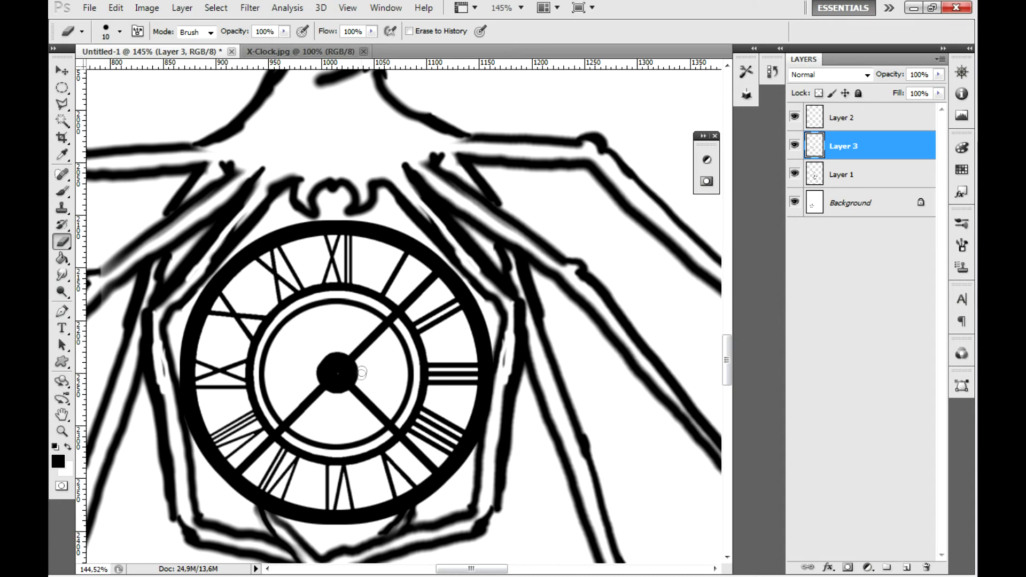
pyautogui.moveTo(327, 359)
pyautogui.mouseDown()
pyautogui.moveTo(364, 367)
pyautogui.moveTo(390, 422)
pyautogui.mouseUp()
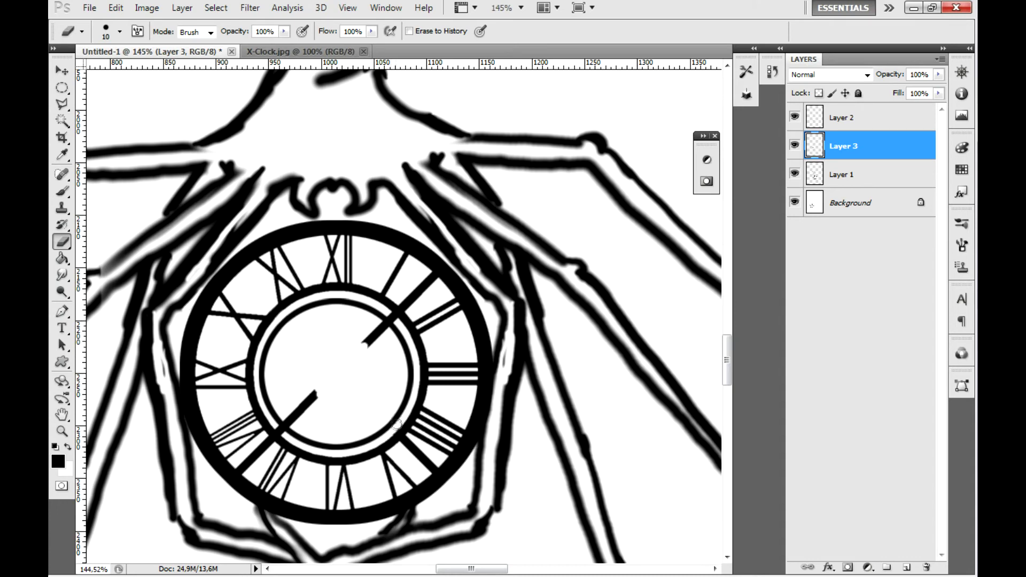
# Erase the upper-right and lower-left bars and the outer part of the lower-right bar from the clock face
pyautogui.moveTo(366, 346)
pyautogui.mouseDown()
pyautogui.moveTo(412, 296)
pyautogui.moveTo(401, 307)
pyautogui.moveTo(410, 310)
pyautogui.moveTo(402, 299)
pyautogui.moveTo(432, 276)
pyautogui.mouseUp()
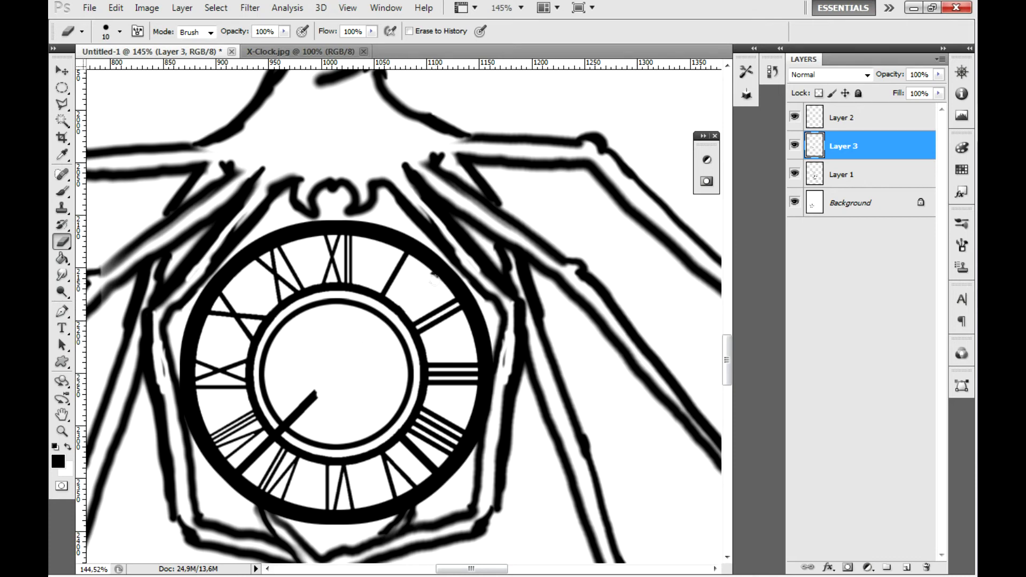
pyautogui.moveTo(315, 394); pyautogui.dragTo(278, 434)
pyautogui.moveTo(403, 441); pyautogui.dragTo(428, 472)
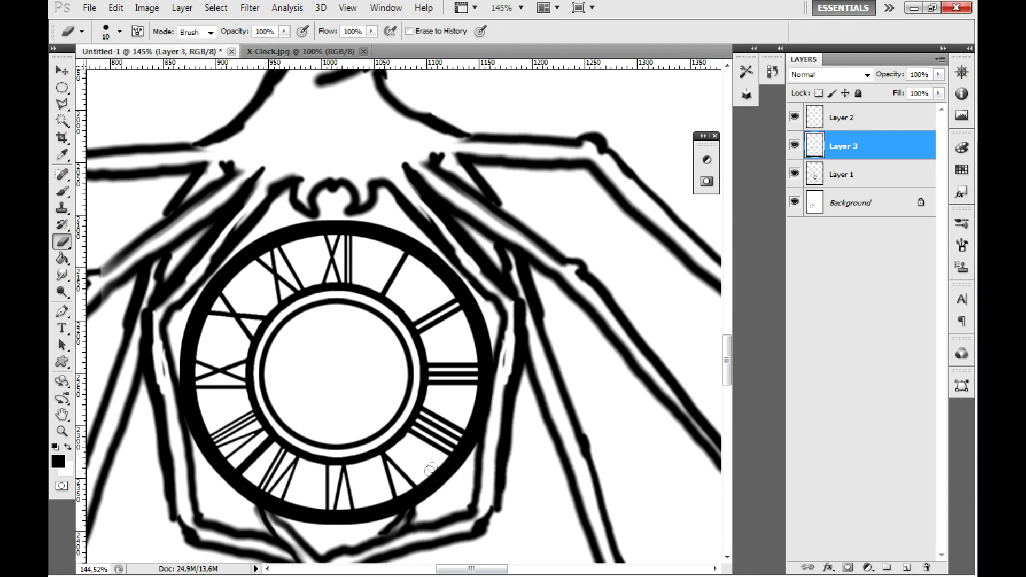
pyautogui.moveTo(242, 461)
pyautogui.mouseDown()
pyautogui.moveTo(244, 471)
pyautogui.moveTo(256, 453)
pyautogui.mouseUp()
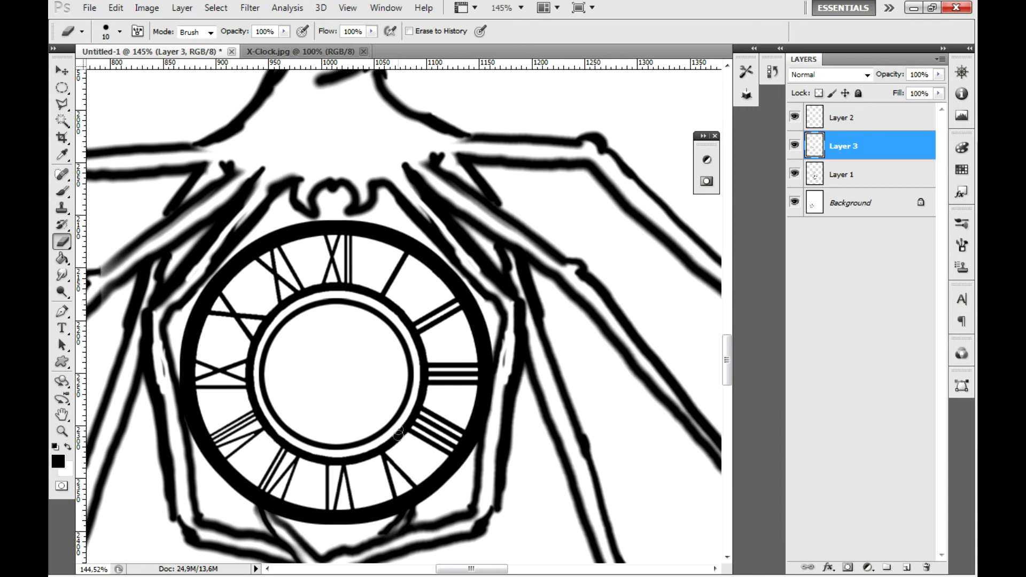
# Draw a narrow kite-shaped lasso selection from the clock's centre up towards XII and stroke it as the minute hand
pyautogui.scroll(-6, 393, 430)
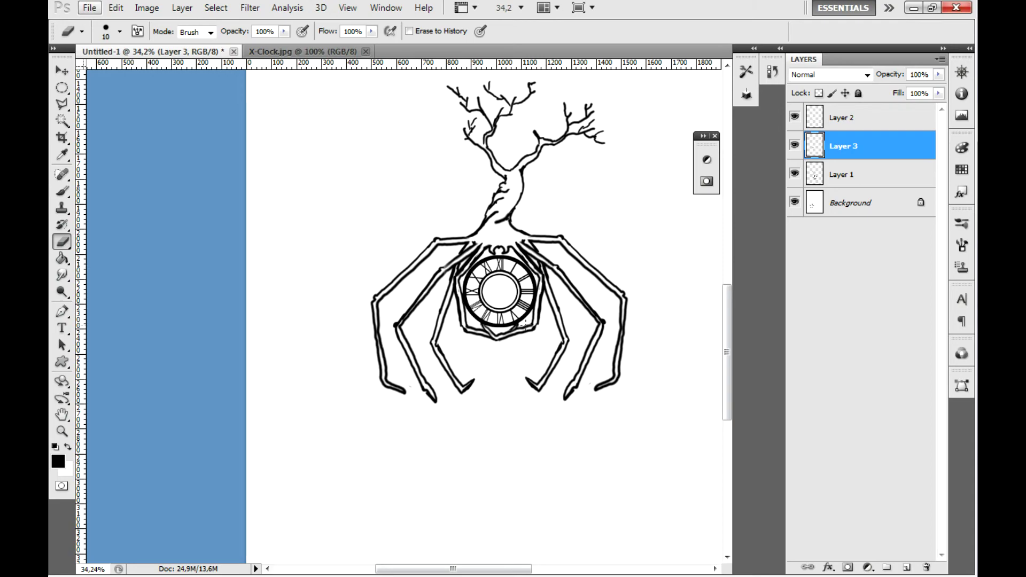
pyautogui.scroll(5, 527, 330)
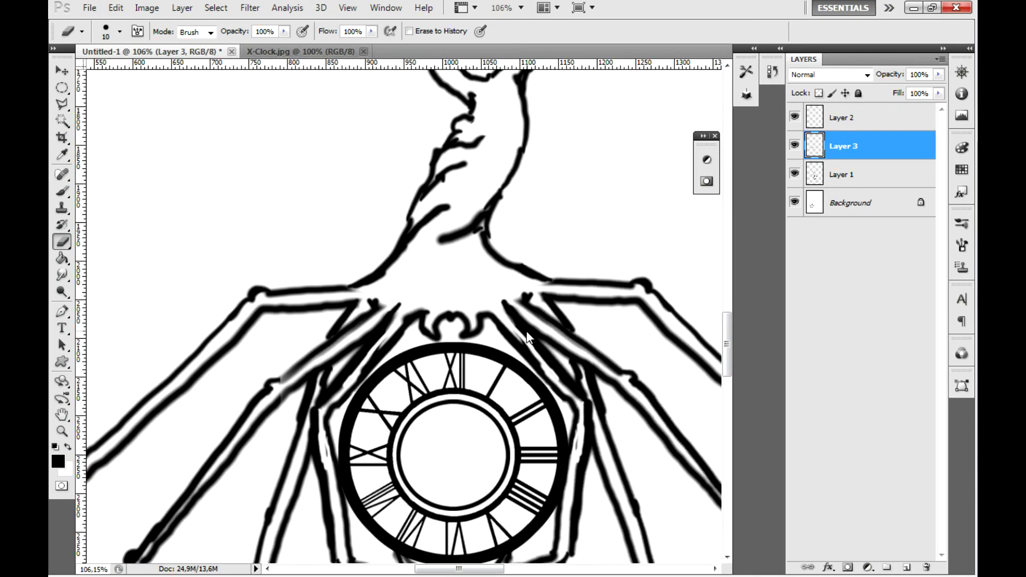
pyautogui.press('l')
pyautogui.click(455, 450)
pyautogui.click(464, 416)
pyautogui.click(456, 405)
pyautogui.click(448, 420)
pyautogui.click(455, 451)
pyautogui.rightClick(457, 445)
pyautogui.click(494, 383)
pyautogui.click(591, 139)
# Draw a shorter kite-shaped lasso selection from the clock's centre towards the four o'clock numeral, stroke it as the hour hand and deselect
pyautogui.click(456, 453)
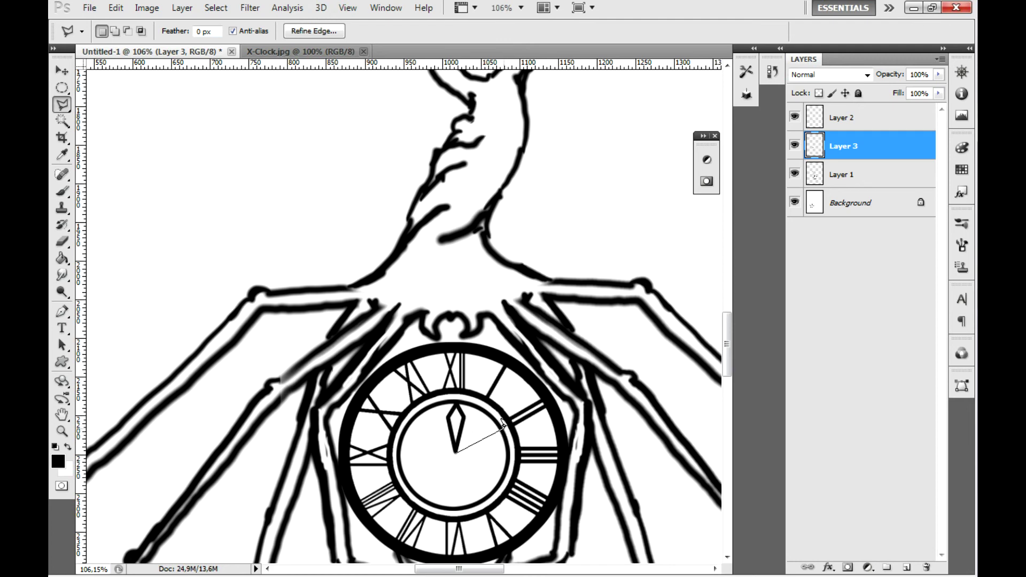
pyautogui.click(479, 457)
pyautogui.click(481, 466)
pyautogui.click(469, 470)
pyautogui.click(456, 454)
pyautogui.rightClick(471, 461)
pyautogui.click(500, 417)
pyautogui.click(592, 139)
pyautogui.hotkey('ctrl', 'd')
# Toggle Layer 1's visibility off and on, make Layer 2 active with the Brush tool and clear any selection
pyautogui.click(62, 87)
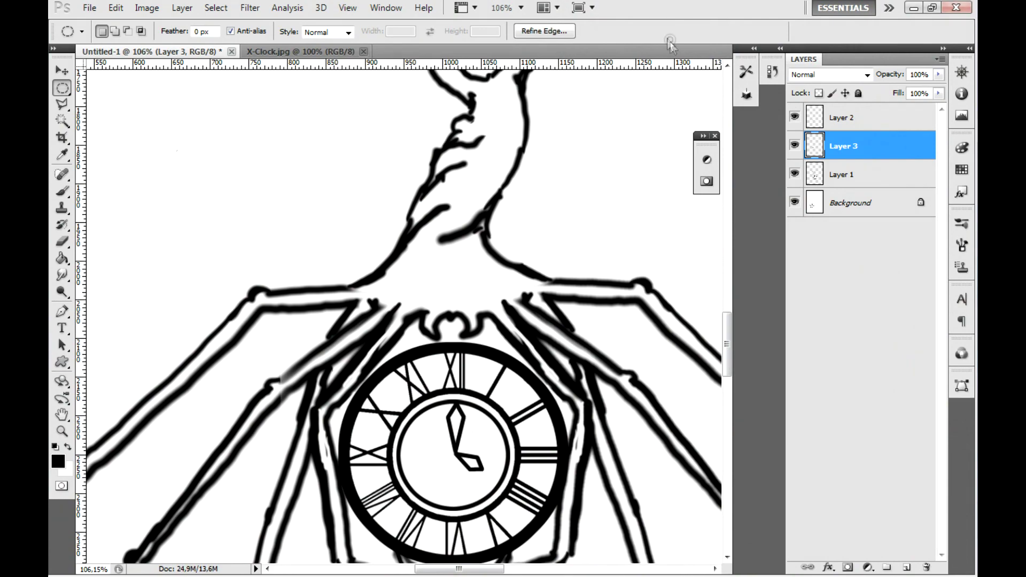
pyautogui.scroll(-5, 615, 225)
pyautogui.moveTo(633, 291); pyautogui.dragTo(604, 321)
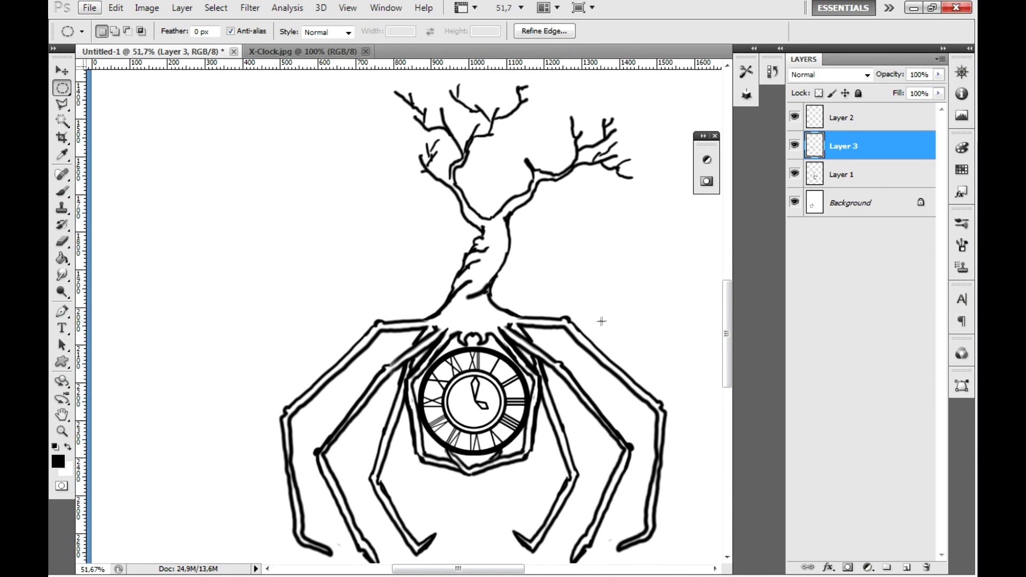
pyautogui.click(62, 191)
pyautogui.click(795, 174)
pyautogui.click(795, 173)
pyautogui.click(856, 175)
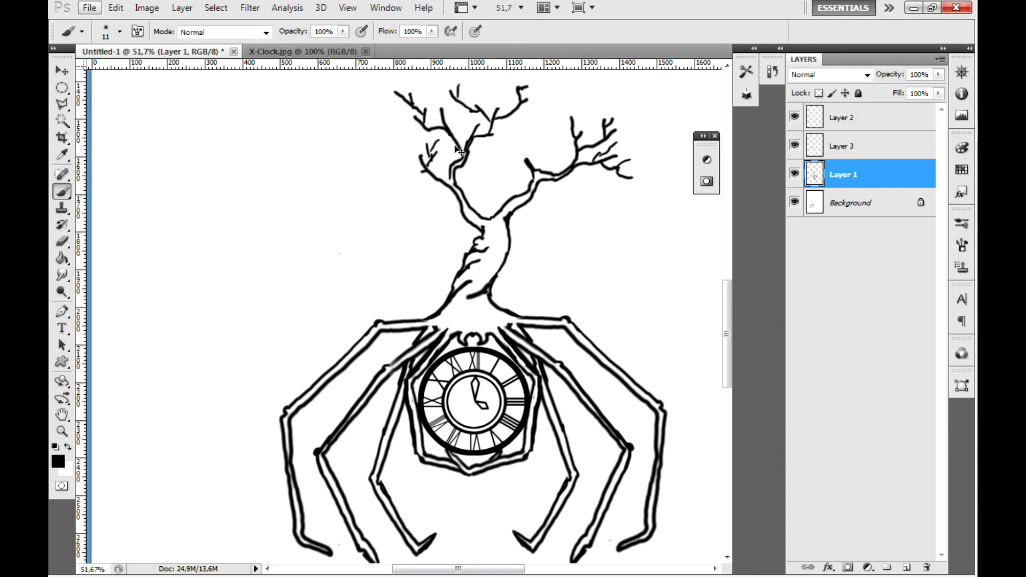
pyautogui.click(829, 119)
pyautogui.click(254, 8)
pyautogui.moveTo(221, 8)
pyautogui.click(244, 36)
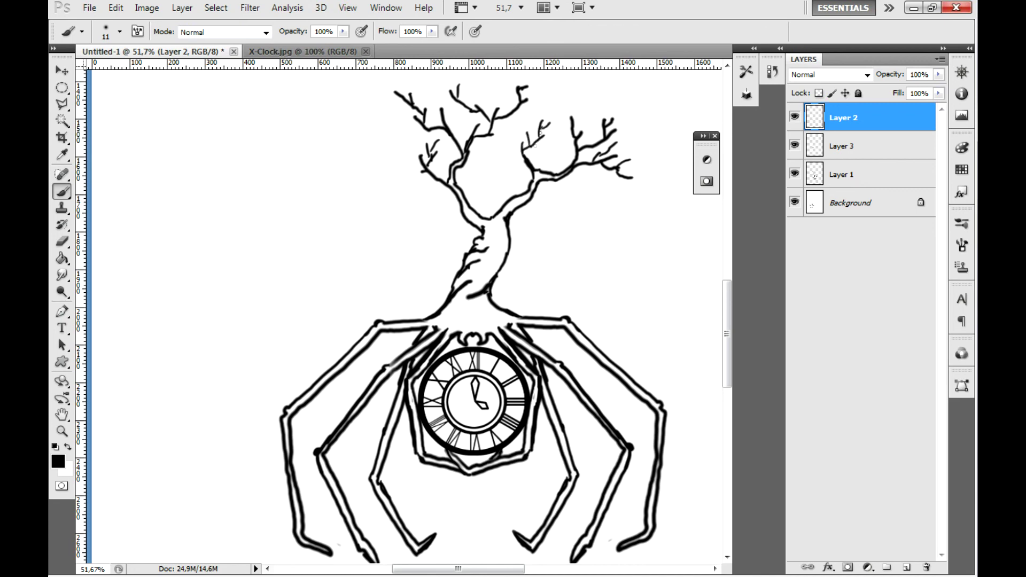
# Step back in the history to remove the small twig added above the tree's right branch
pyautogui.click(773, 72)
pyautogui.click(681, 208)
pyautogui.click(680, 179)
pyautogui.click(773, 71)
pyautogui.scroll(-3, 558, 217)
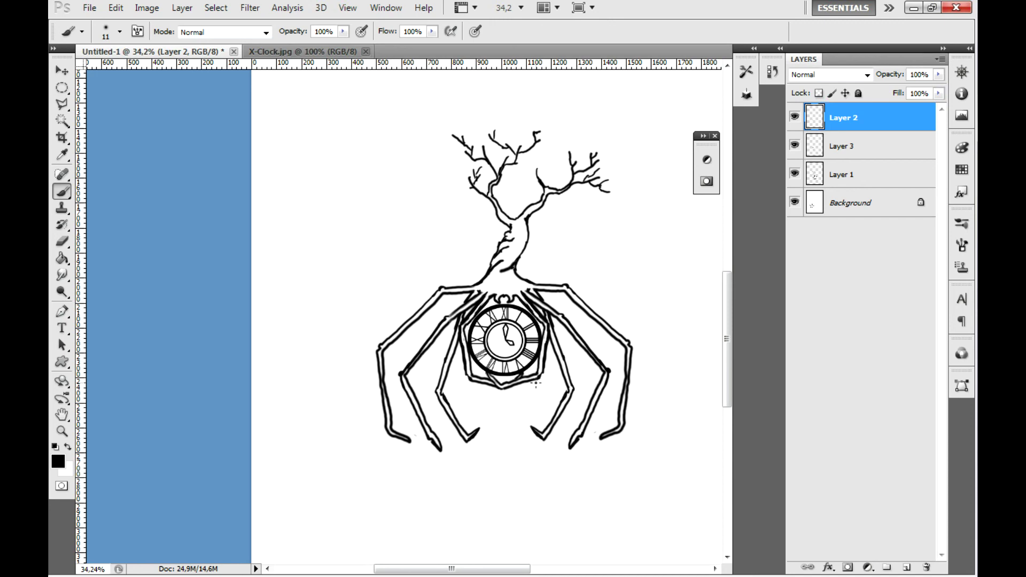
pyautogui.click(89, 7)
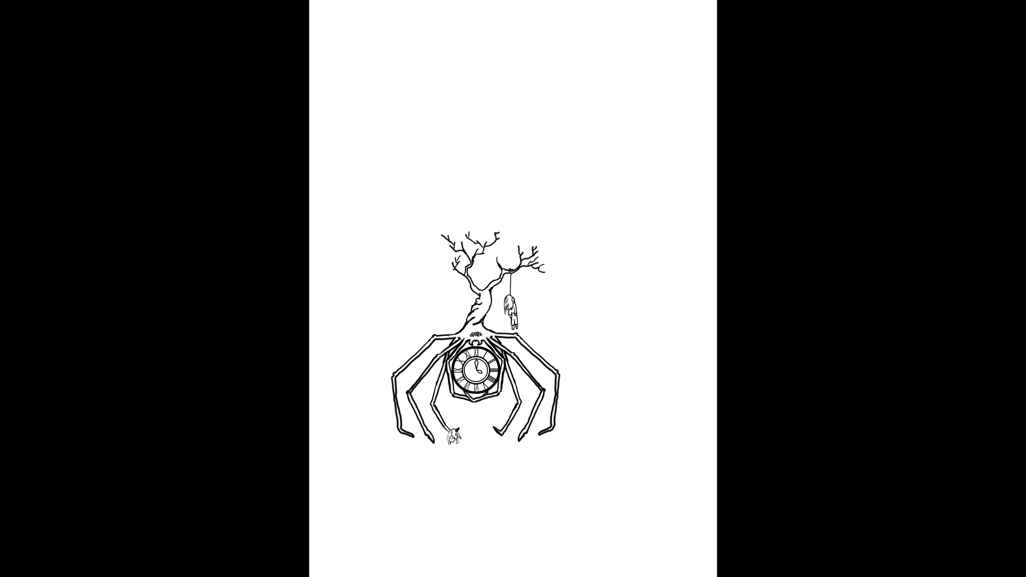